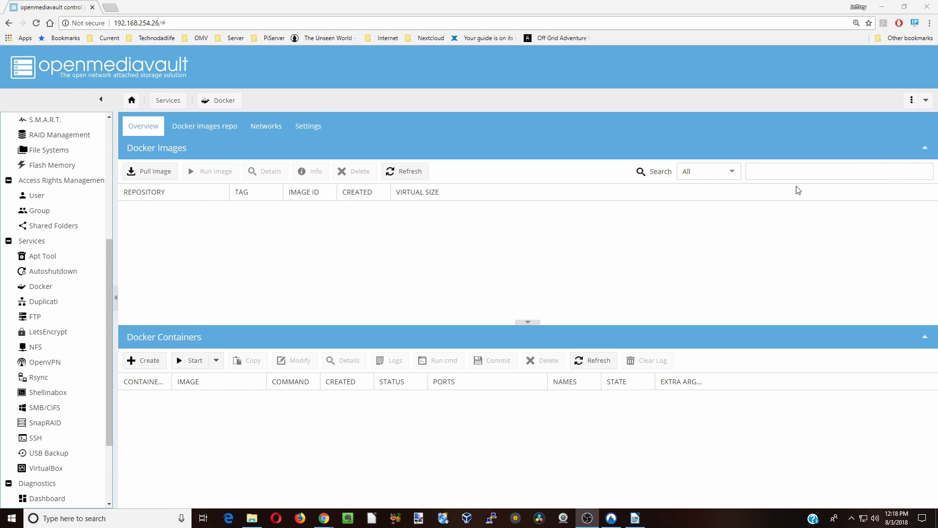
- From the empty Docker Overview, begin a search for Docker images
click(765, 174)
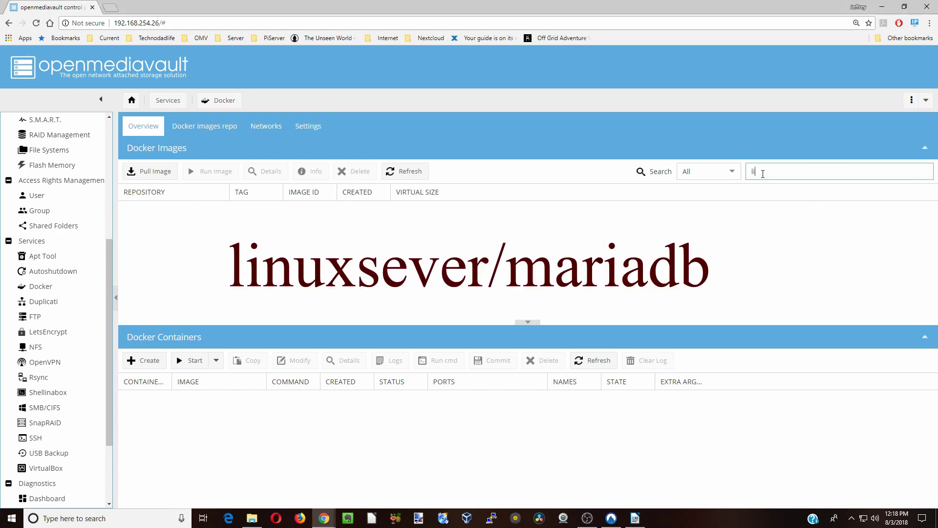
- Search for and download the linuxserver/mariadb image
text(linuxse)
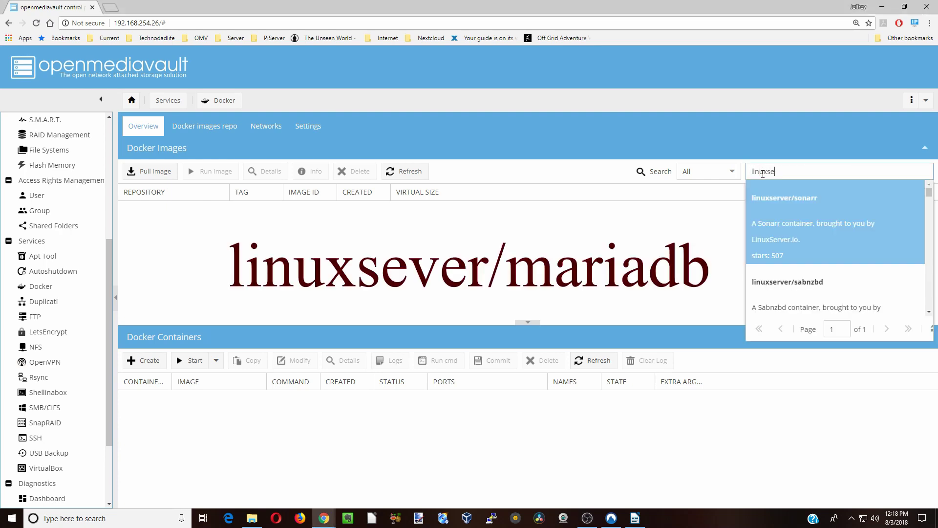
text(rver/)
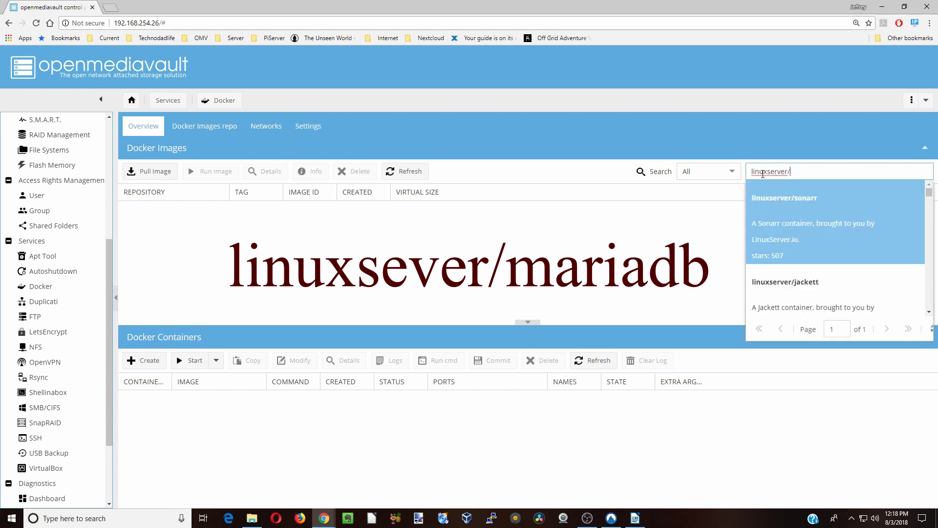
text(maria)
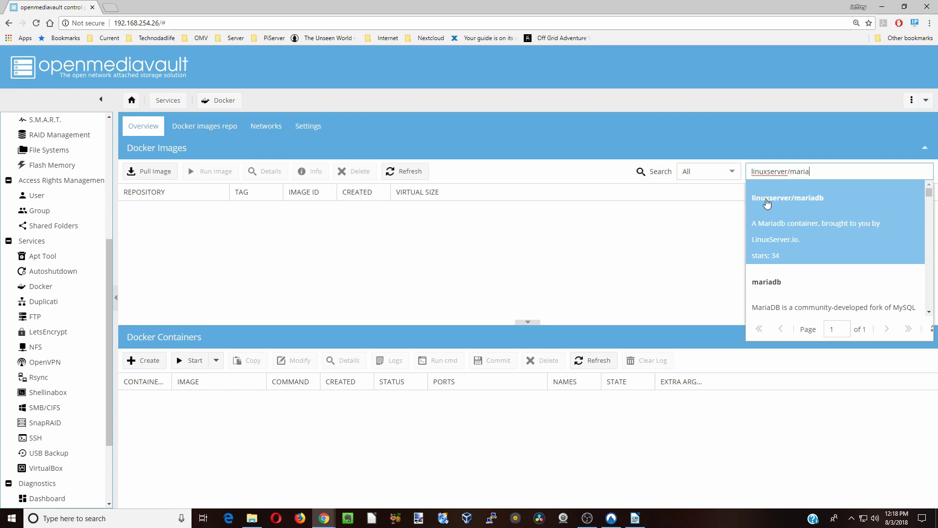
click(799, 230)
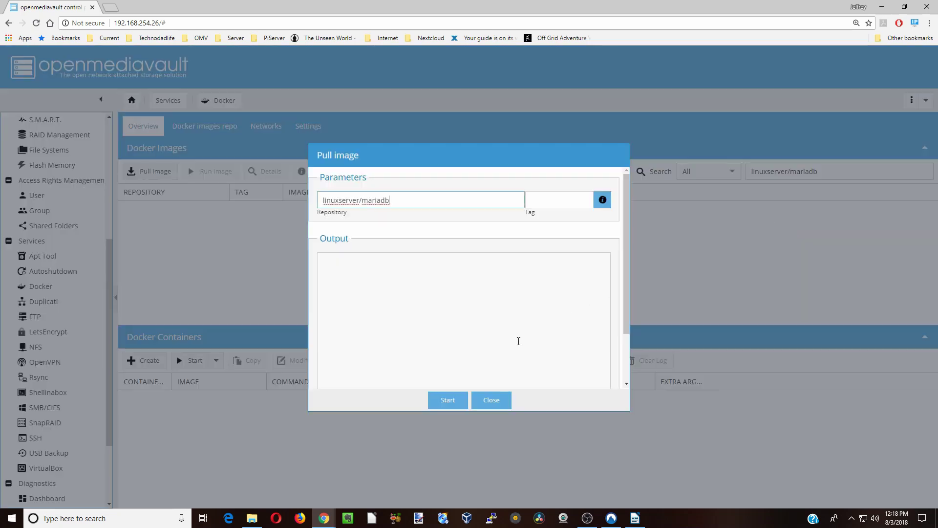
click(453, 406)
click(494, 401)
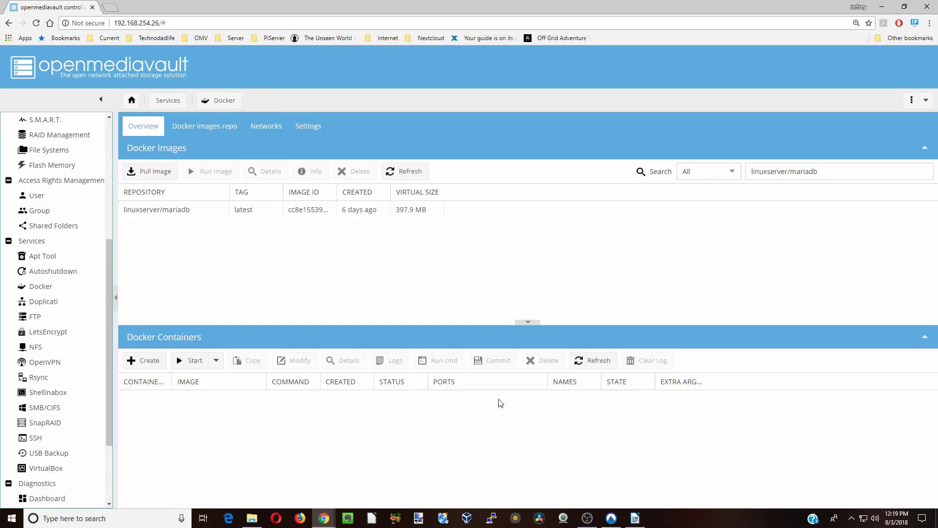
- Change the search to linuxserver/nextcloud and download that image too
click(832, 172)
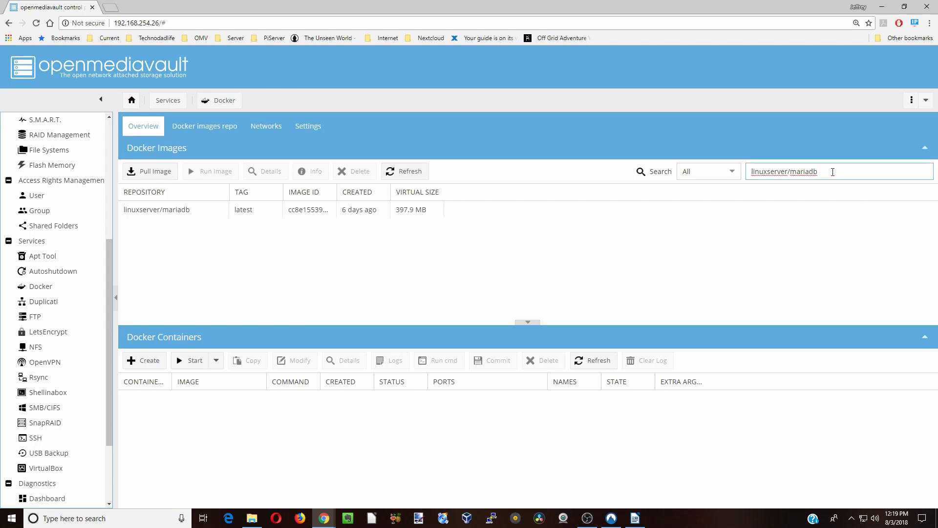
key(BackSpace)
key(BackSpace)
key(BackSpace)
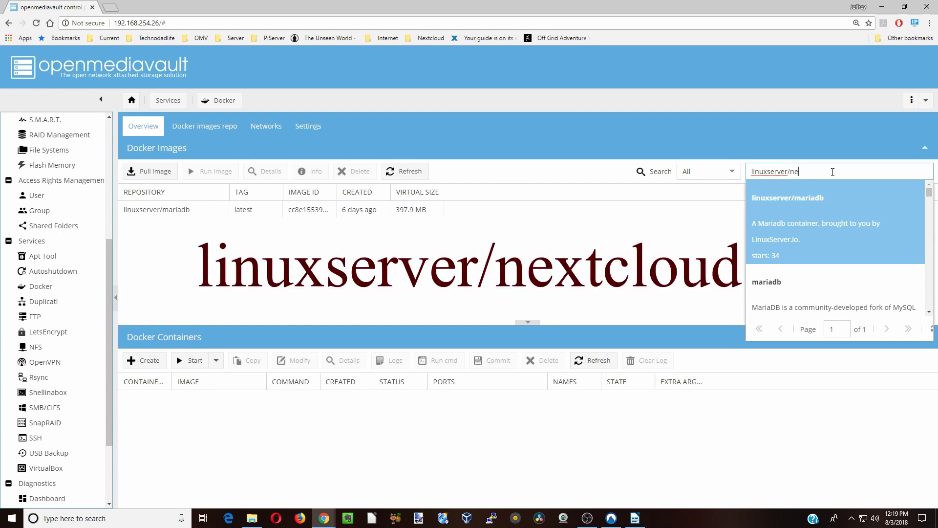
text(nextcloud)
key(Return)
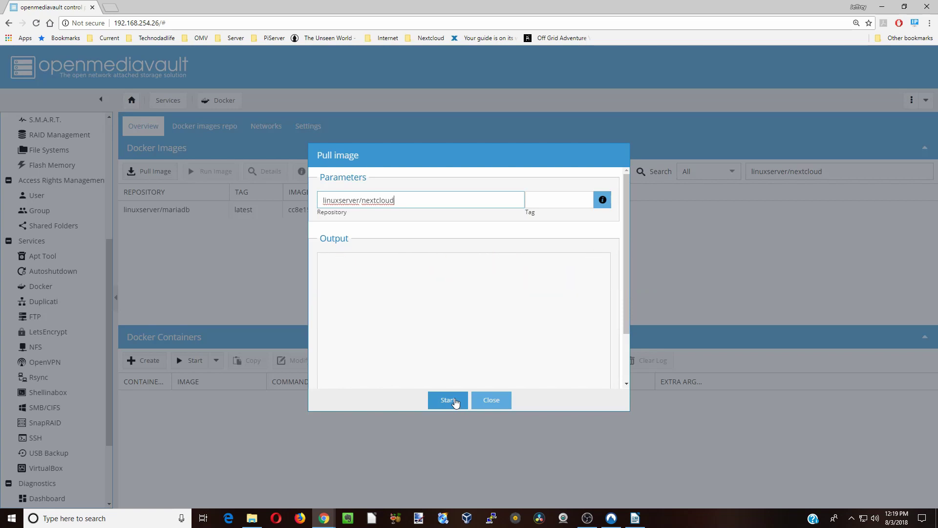
click(450, 401)
click(491, 400)
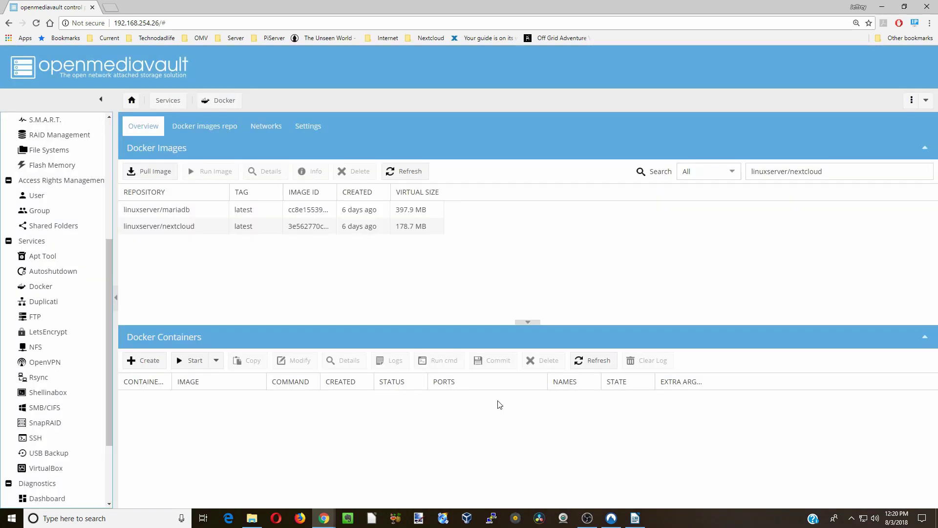
click(71, 227)
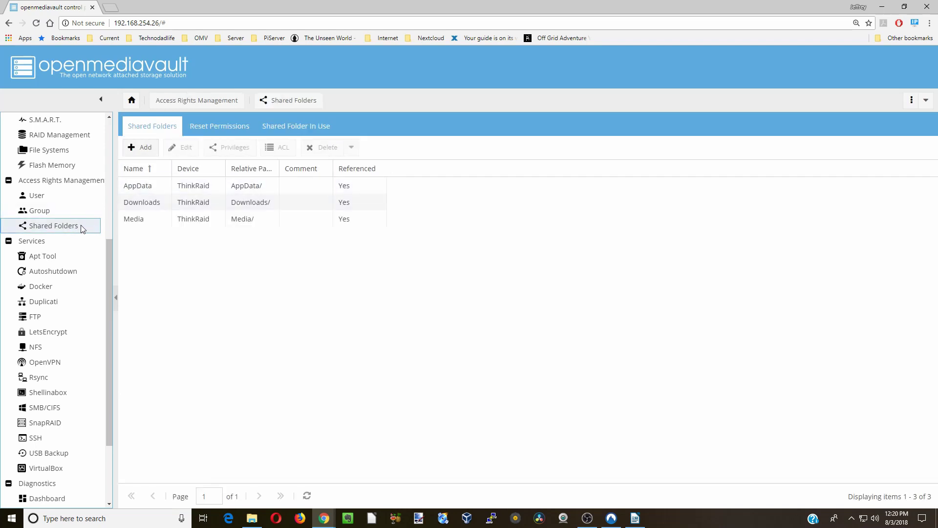
- Add a shared folder named Nextcloud on ThinkRaid with Everyone: read/write permissions
click(144, 149)
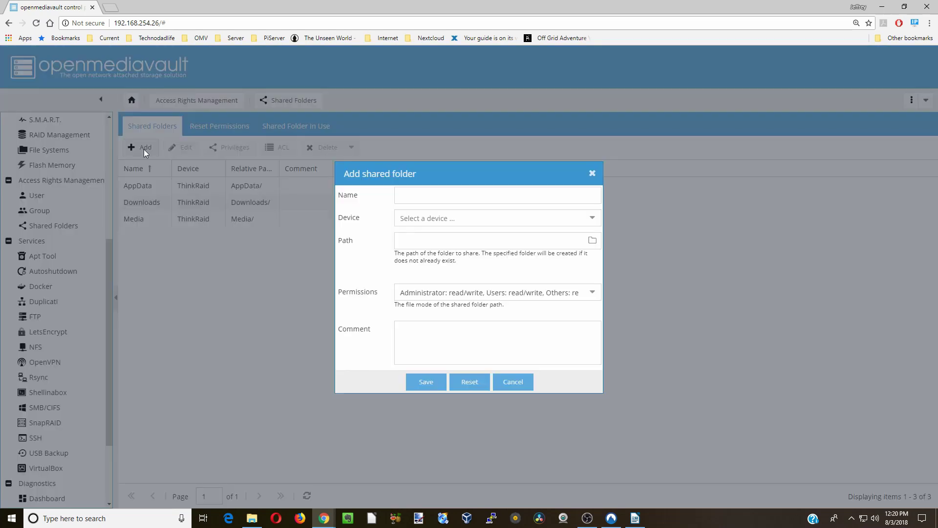
click(426, 192)
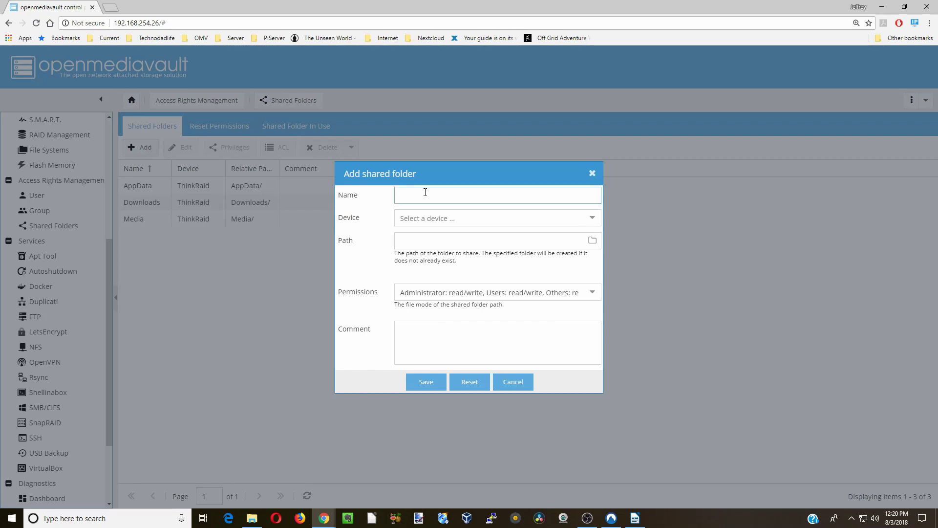
text(Nextcloud)
click(592, 218)
click(526, 233)
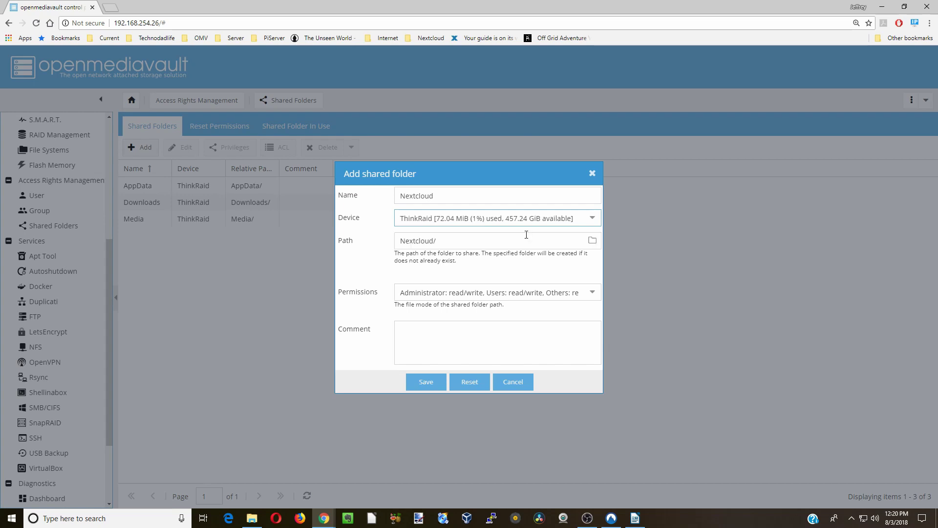
click(583, 296)
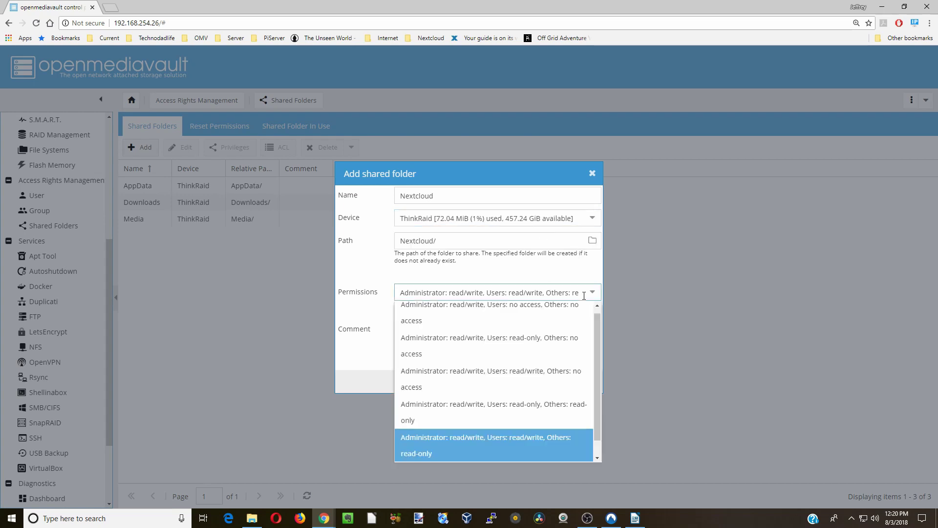
scroll(561, 331, down, 2)
click(436, 455)
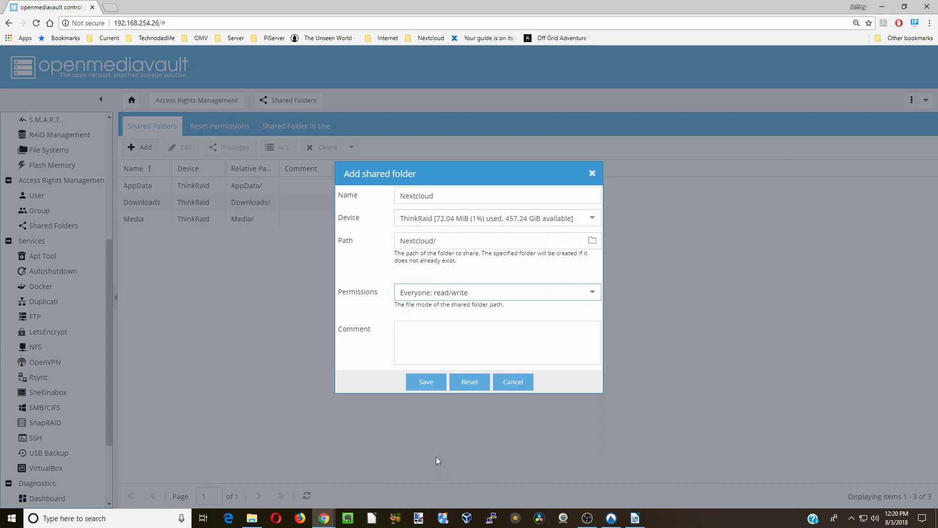
click(425, 382)
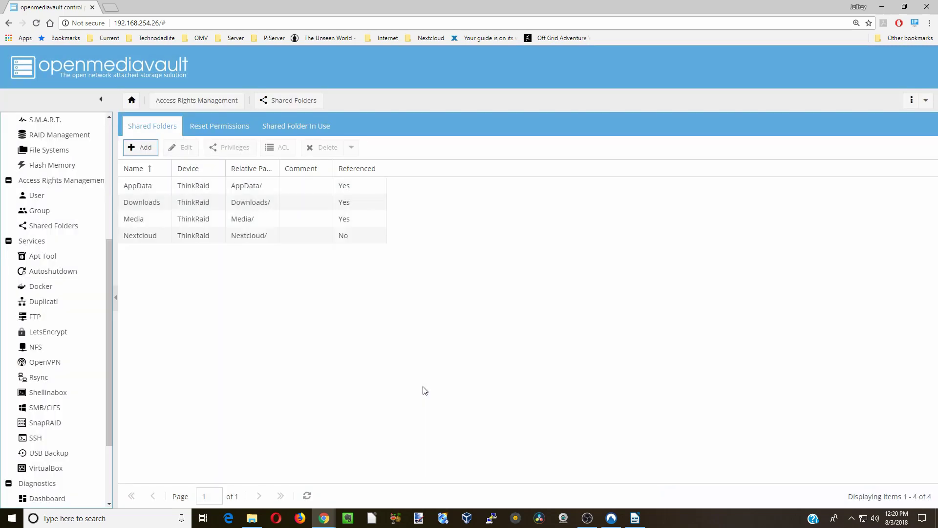
- Apply the pending openmediavault configuration changes
click(863, 127)
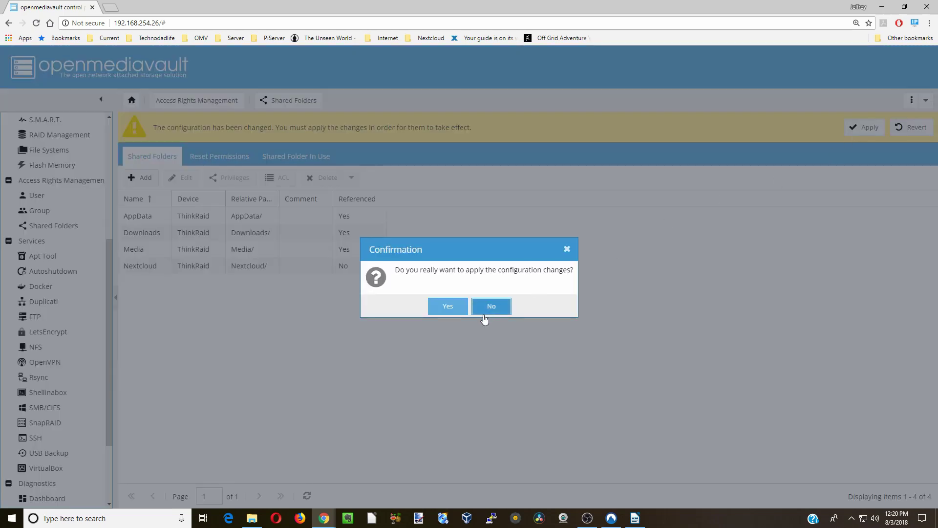
click(455, 306)
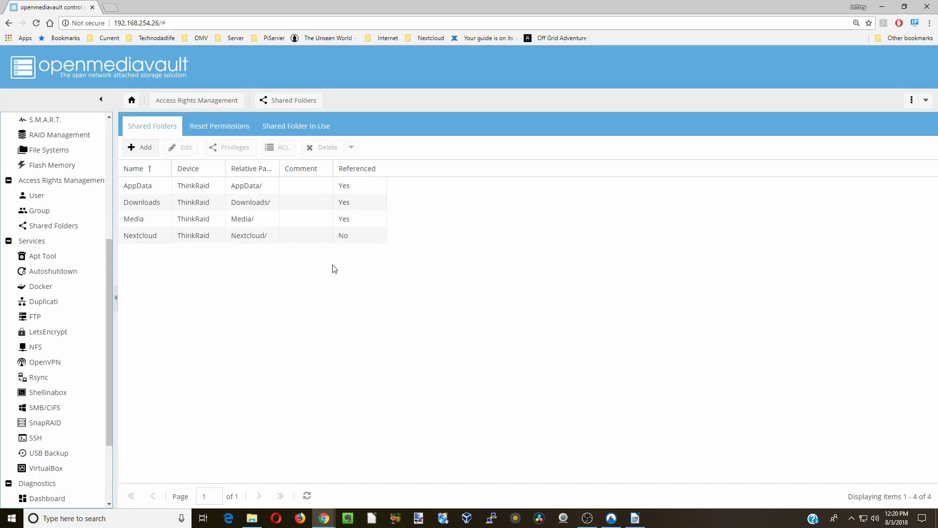
click(252, 520)
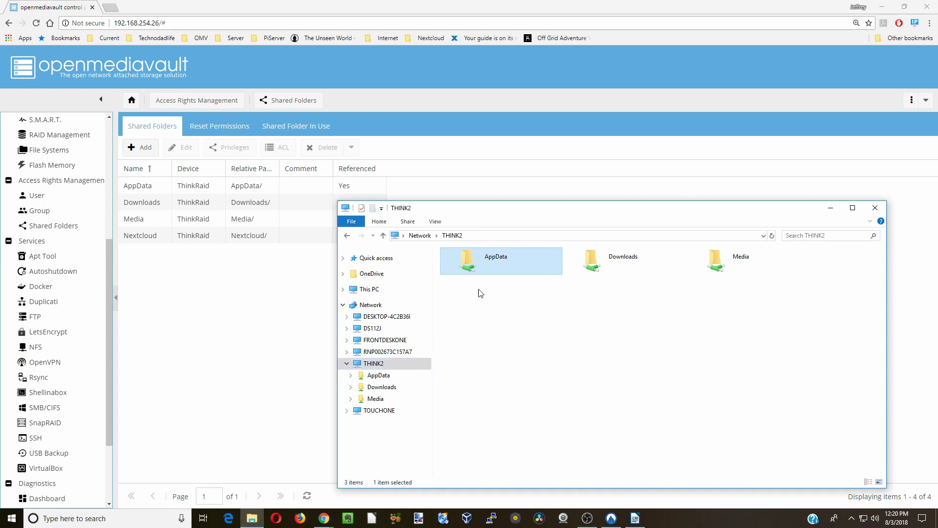
- Open the AppData share and create a new folder named Nextclouddb
double_click(490, 262)
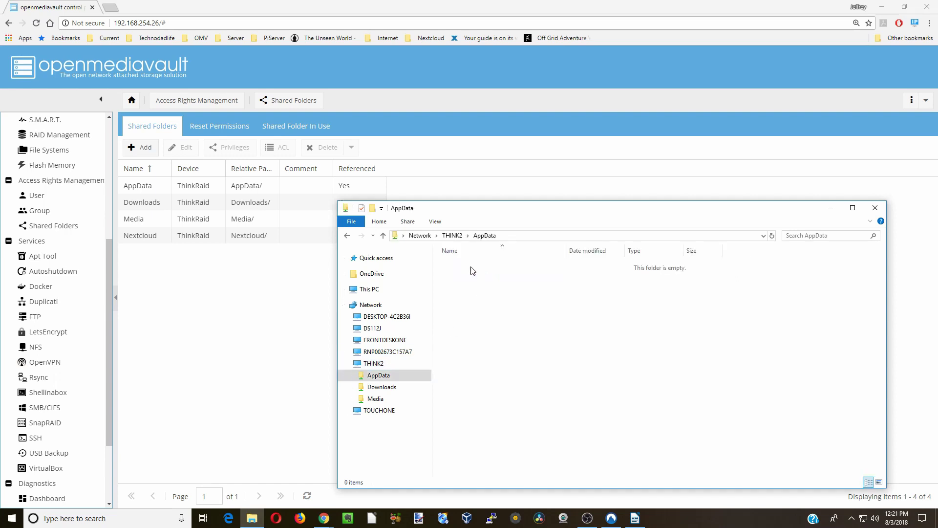
right_click(466, 268)
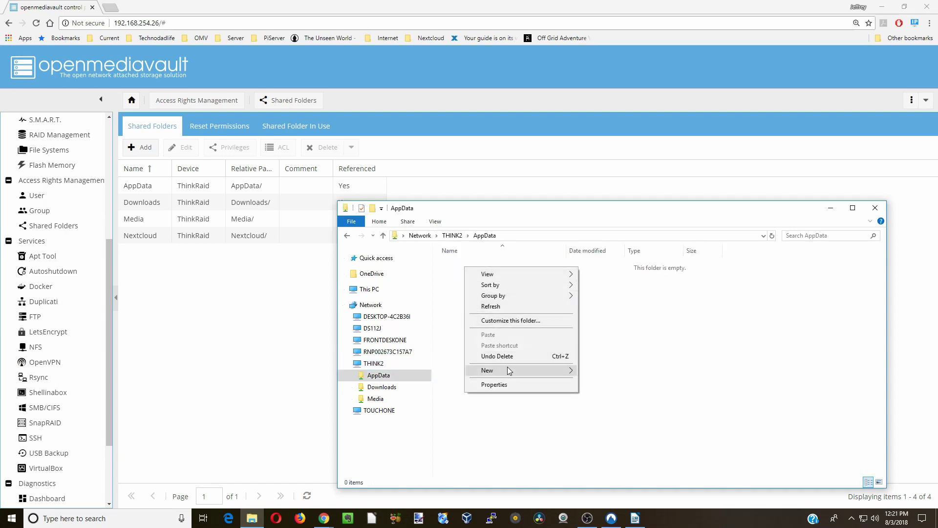
click(454, 276)
right_click(454, 274)
click(591, 376)
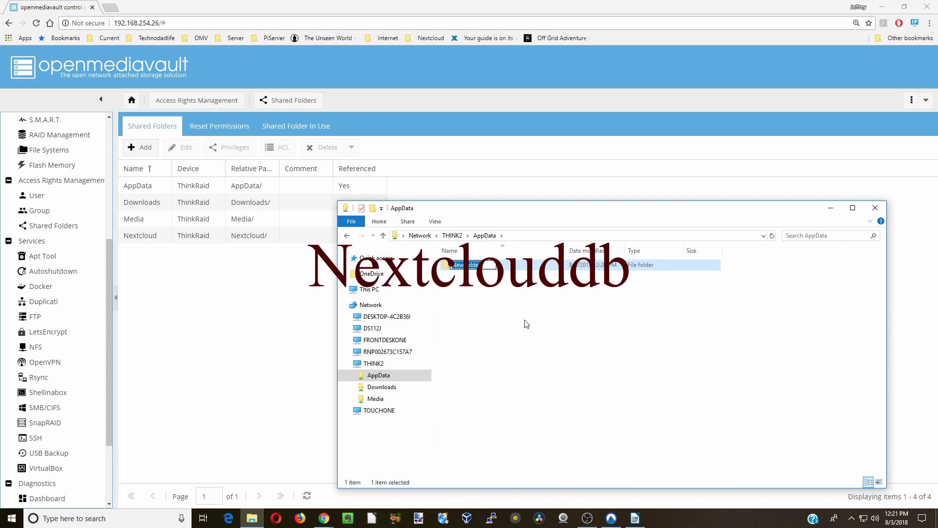
text(Nextclouddb)
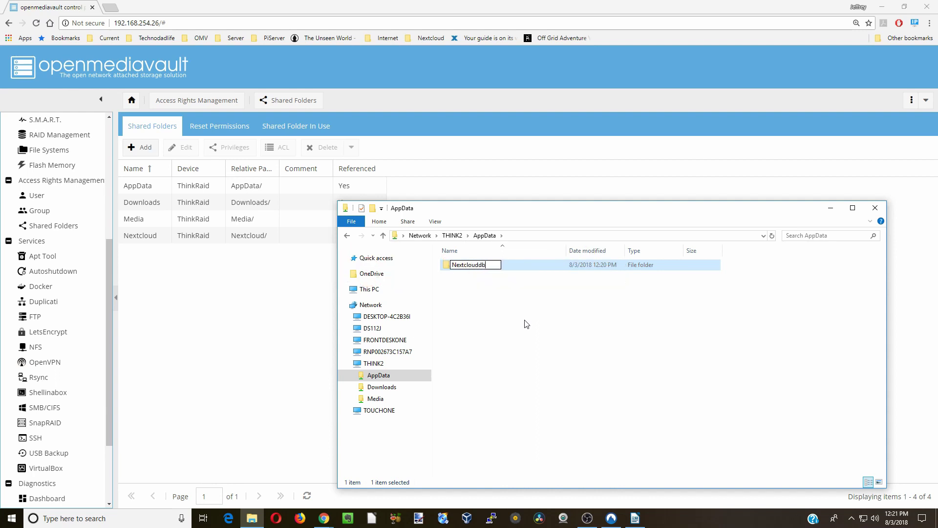
- Create a second AppData folder named Nextcloud
right_click(479, 303)
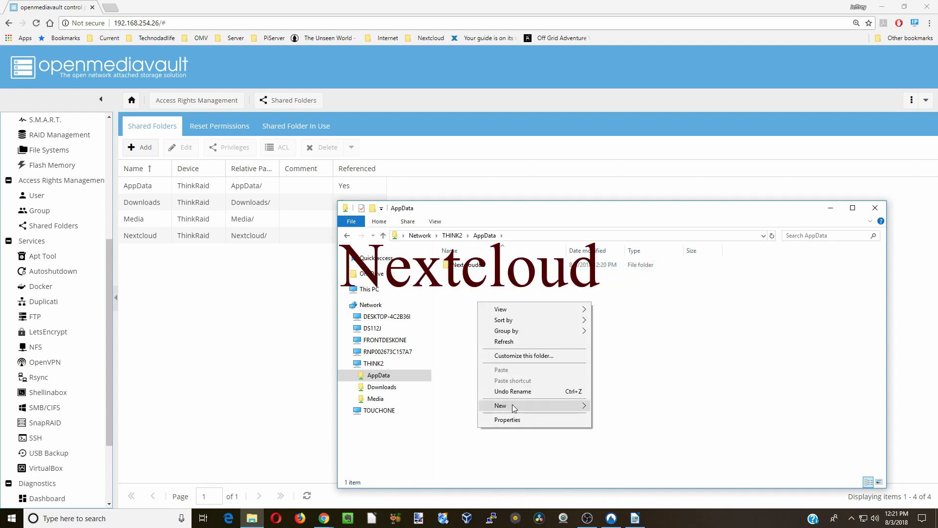
mouse_move(547, 407)
click(615, 406)
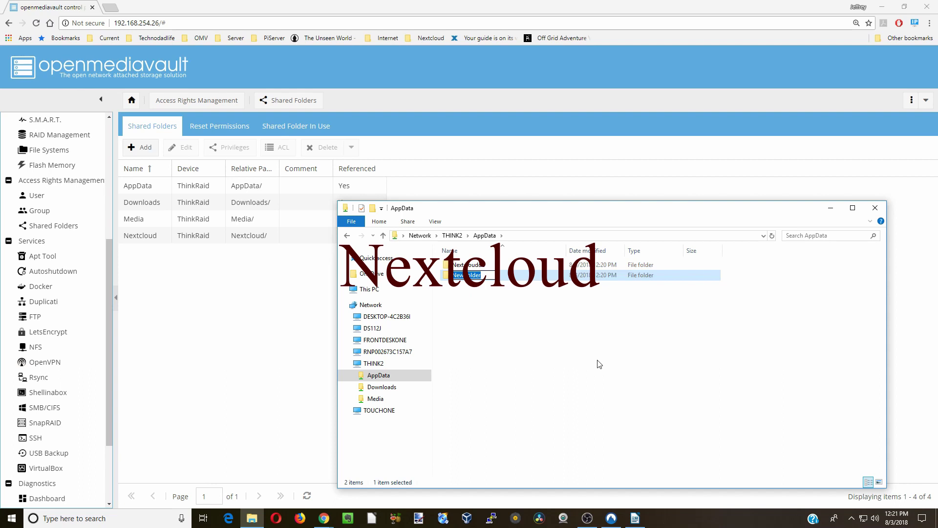
text(Nextcloud)
key(Return)
click(830, 208)
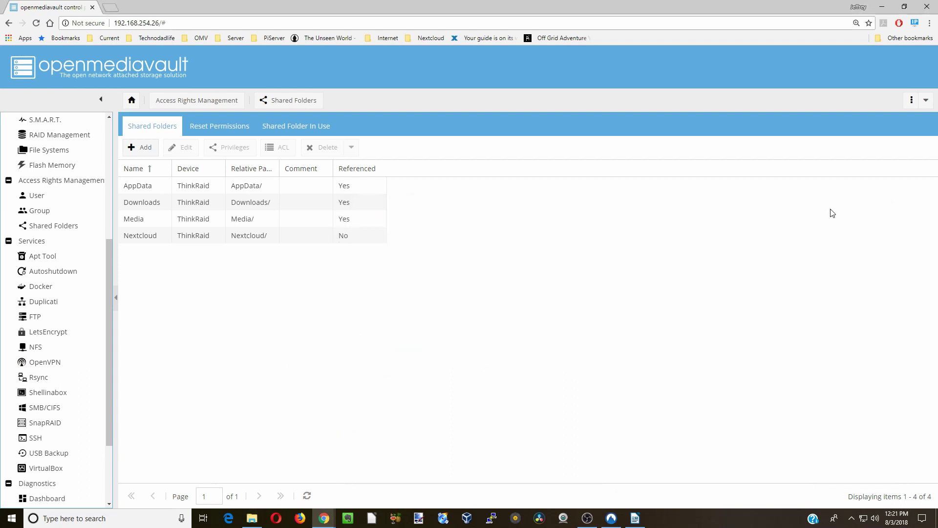
- Select the linuxserver/mariadb image, review its details, and run it as a new container
click(62, 290)
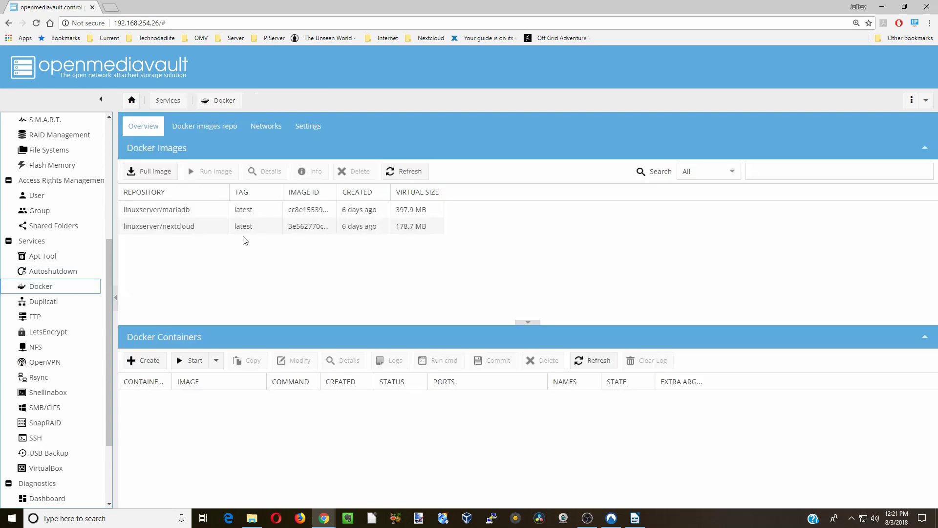
click(248, 211)
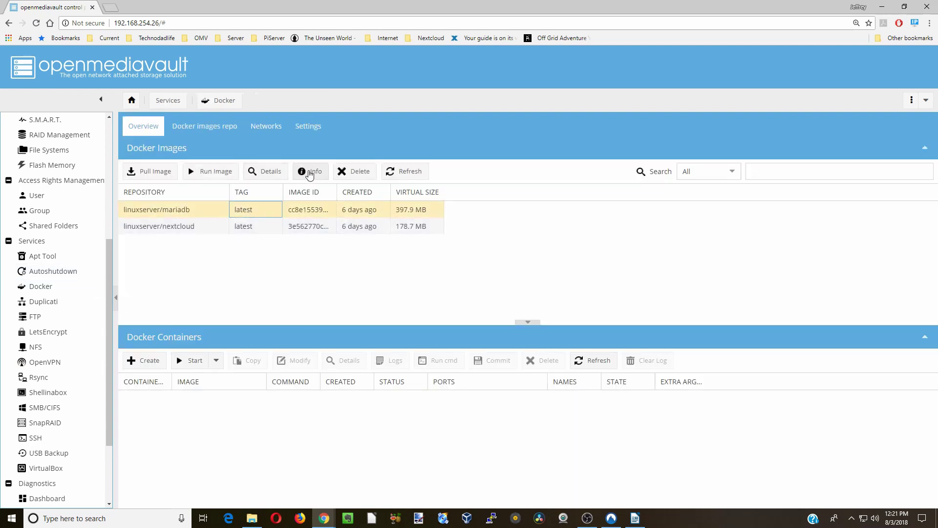
click(309, 173)
scroll(263, 211, down, 8)
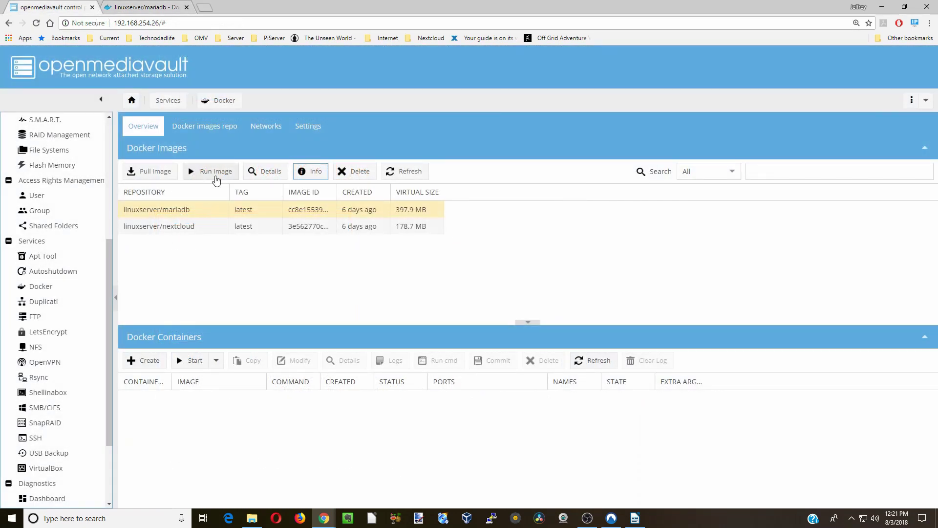
click(215, 173)
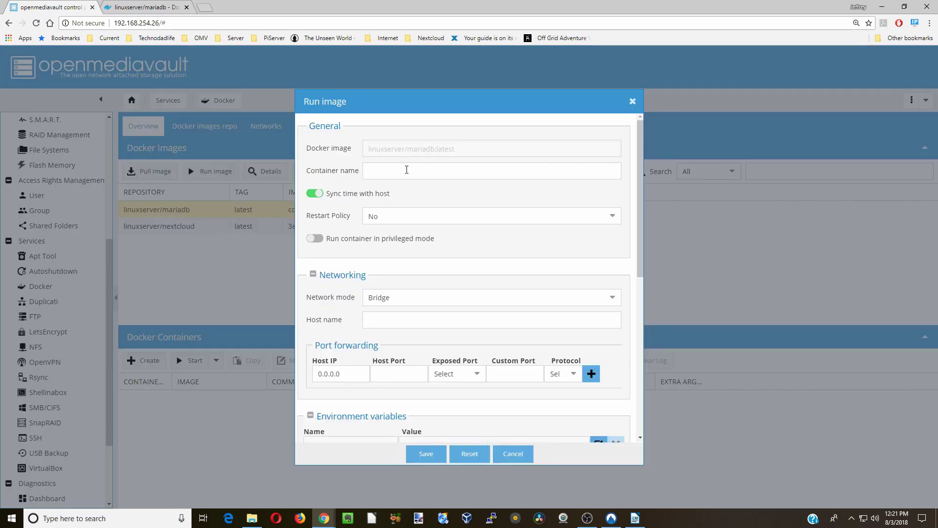
- Name the container nextclouddb with restart policy always
click(408, 171)
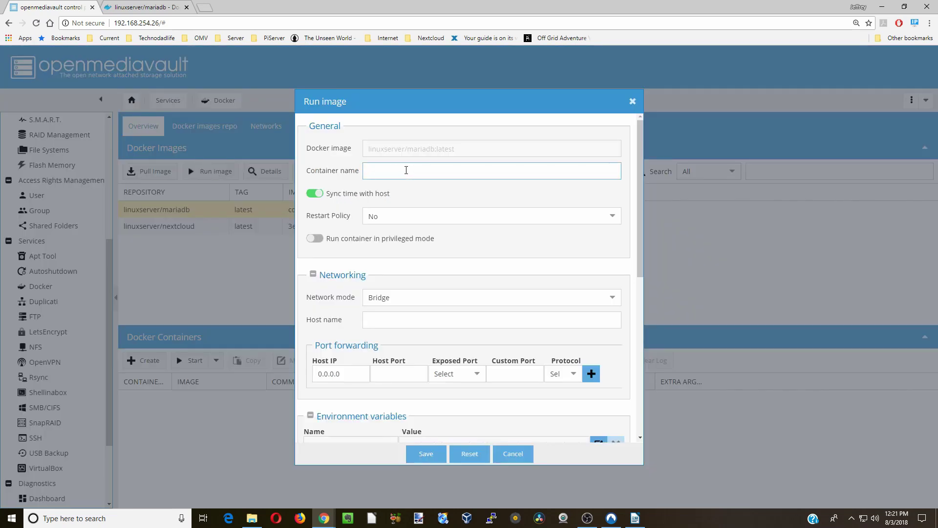
text(nextclouddb)
click(429, 214)
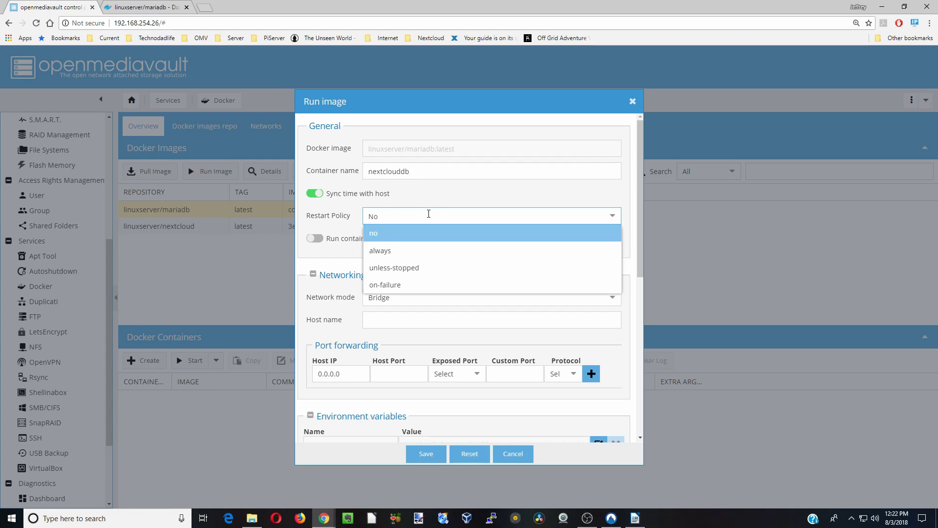
click(423, 250)
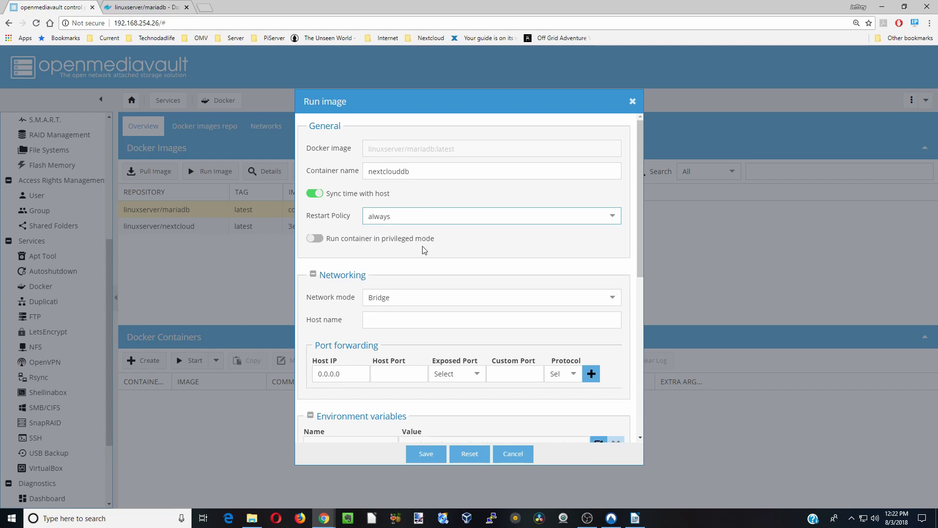
- Add a port rule forwarding host port 3306 to 3306/tcp
scroll(441, 292, down, 2)
click(476, 309)
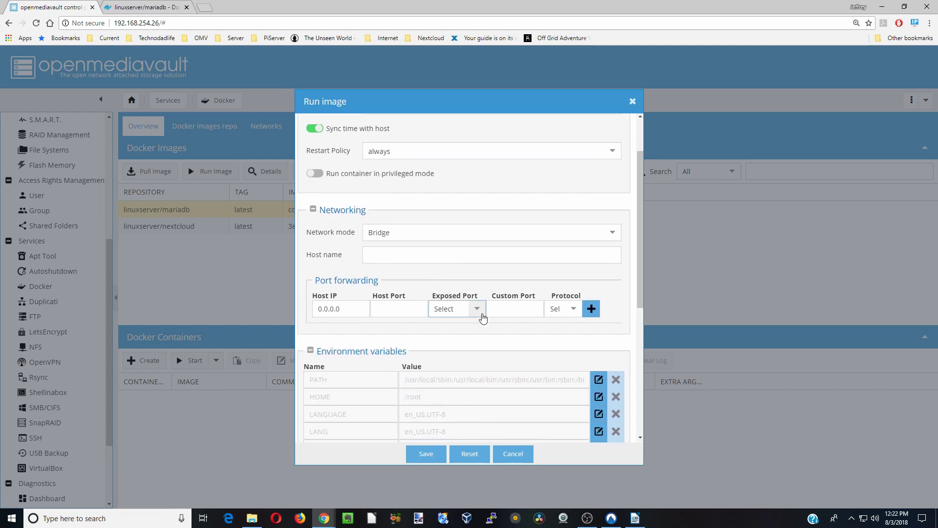
click(478, 327)
click(403, 309)
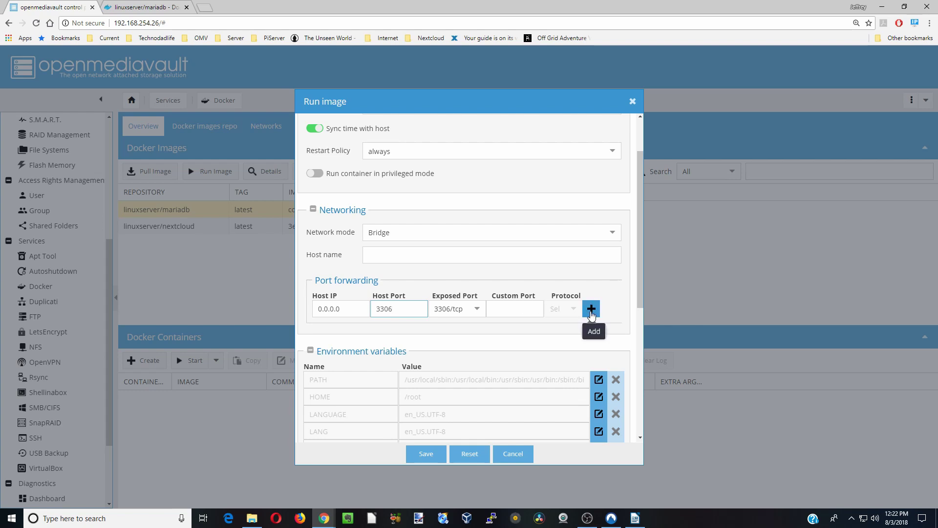
click(591, 309)
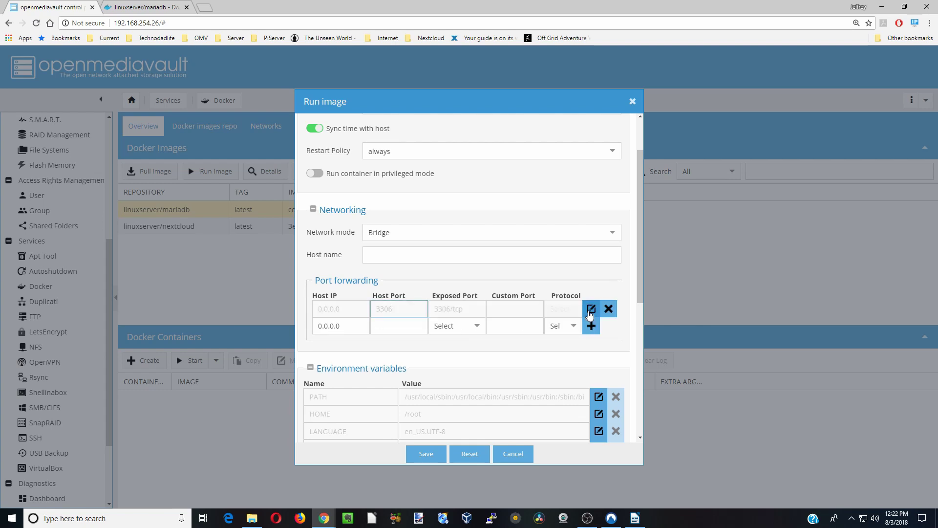
- Add environment variables PUID=1000 and PGID=100
scroll(541, 315, down, 5)
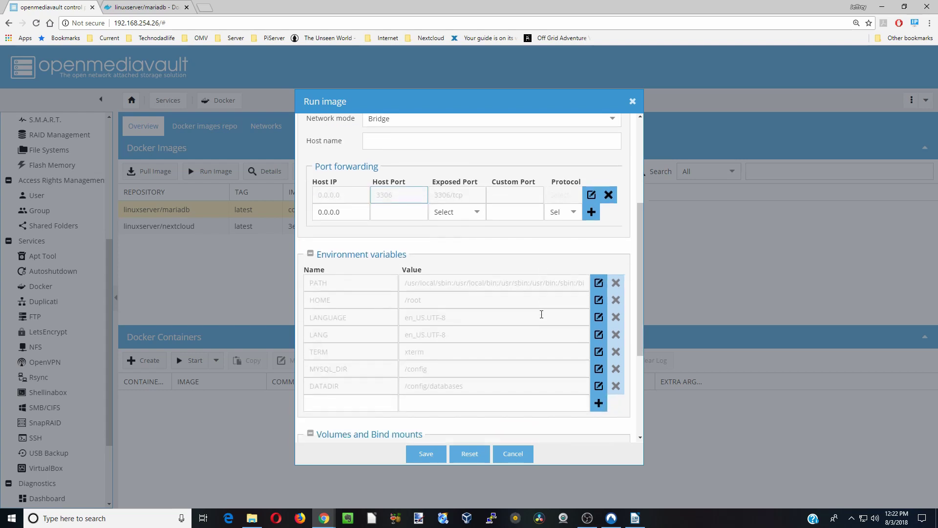
click(344, 306)
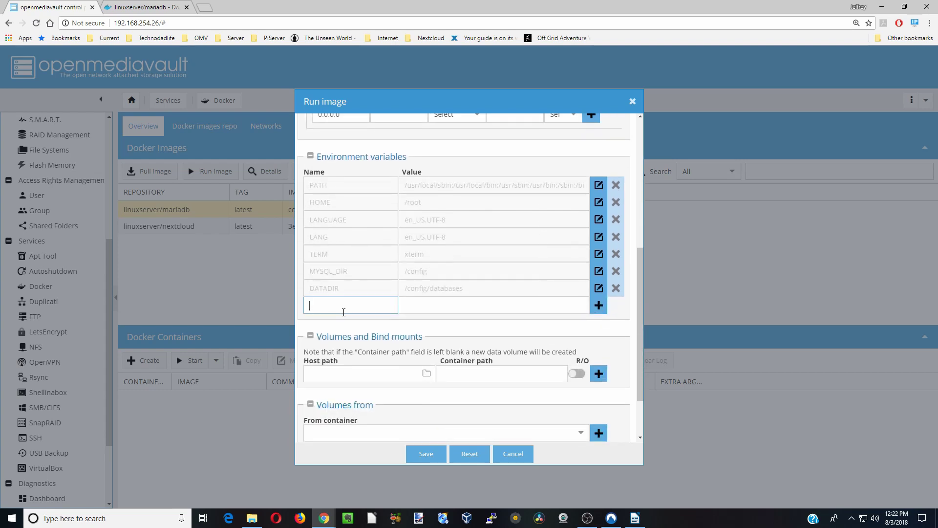
text(PUID)
key(Tab)
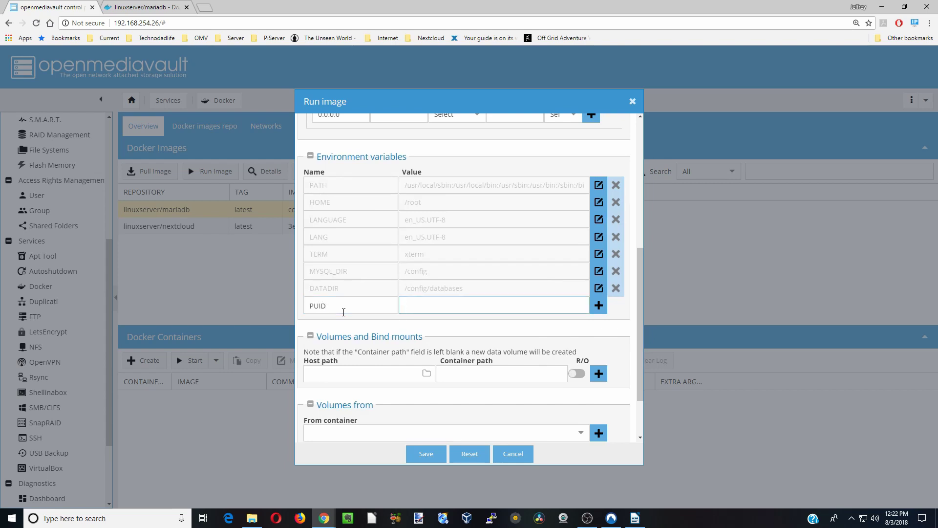
text(1000)
click(599, 305)
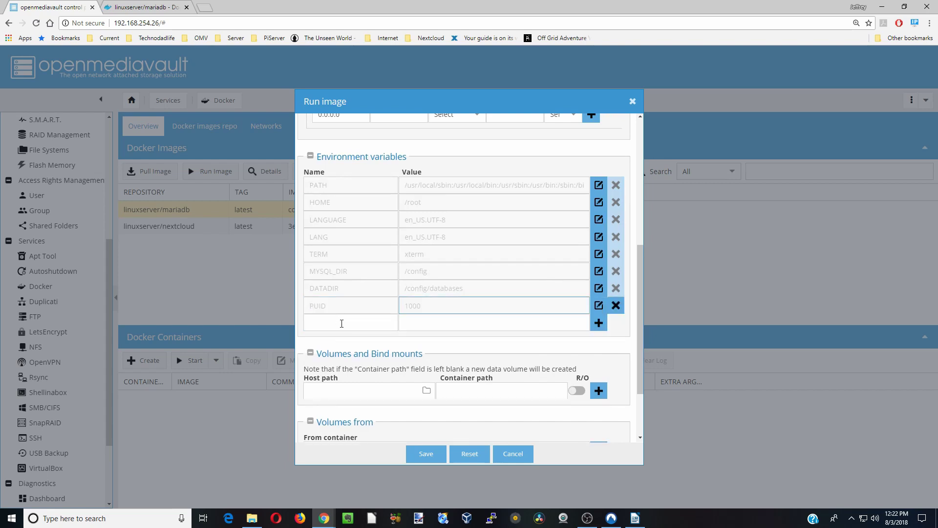
click(347, 322)
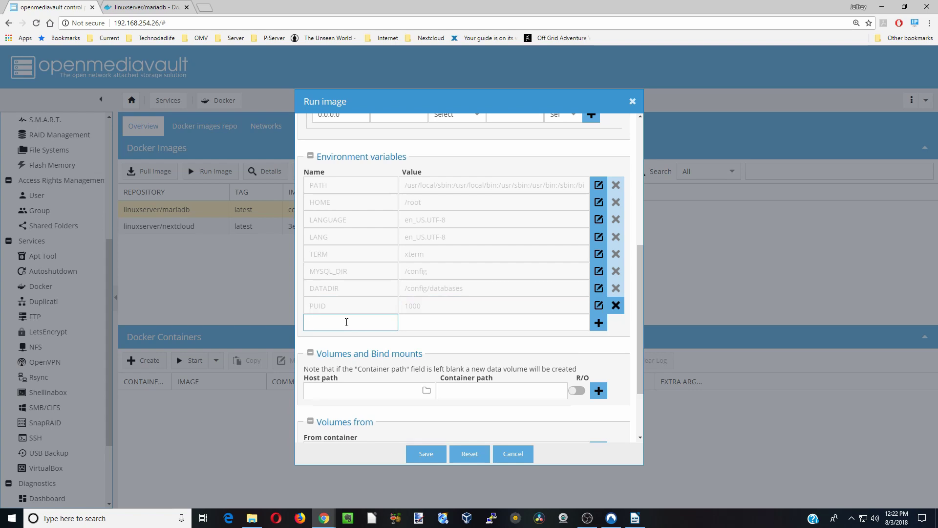
text(PGID)
key(Tab)
text(1)
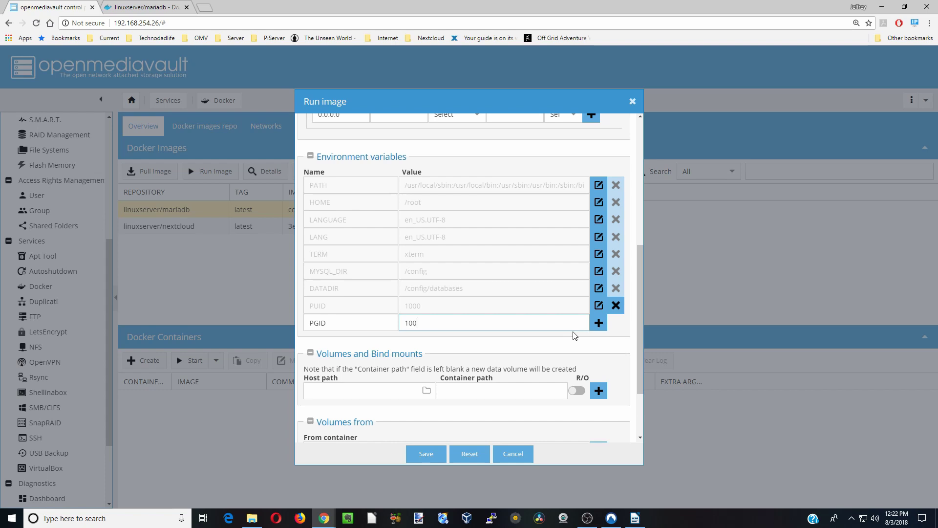
click(599, 324)
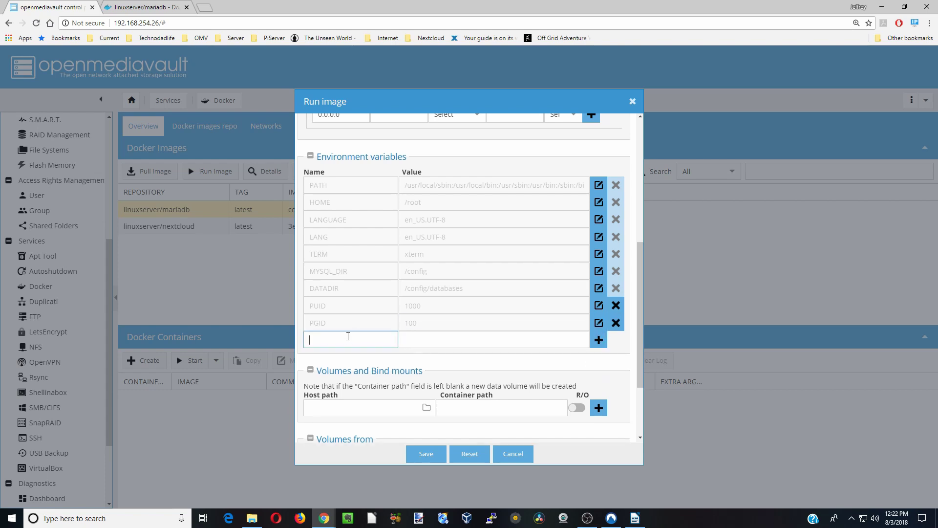
- Add TZ=America/New_York and a MYSQL_ROOT_PASSWORD variable holding the root password
text(TZ)
key(Tab)
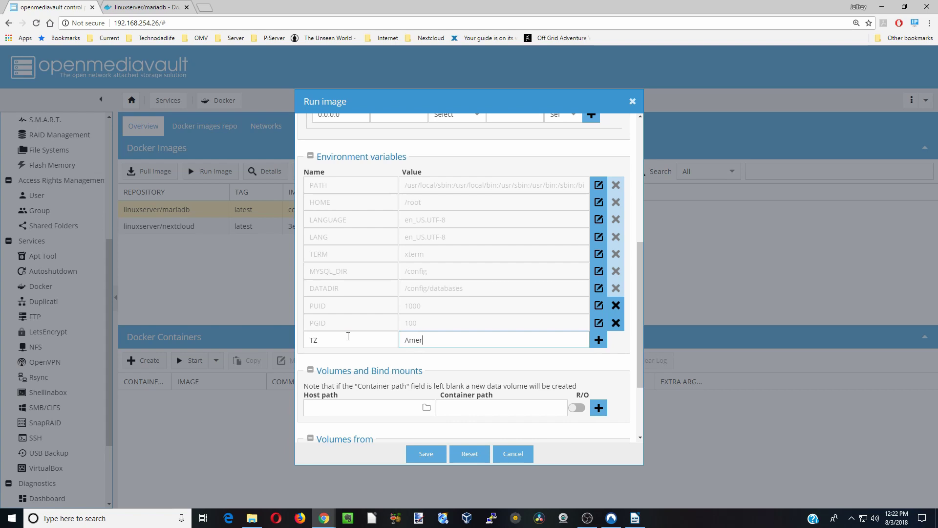
text(America/New_York)
key(Return)
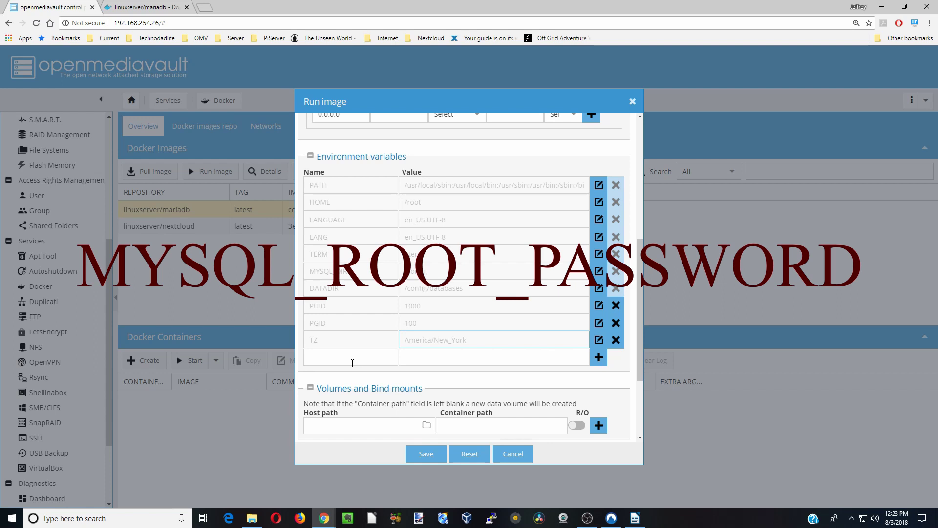
click(352, 363)
key(ctrl+v)
click(417, 357)
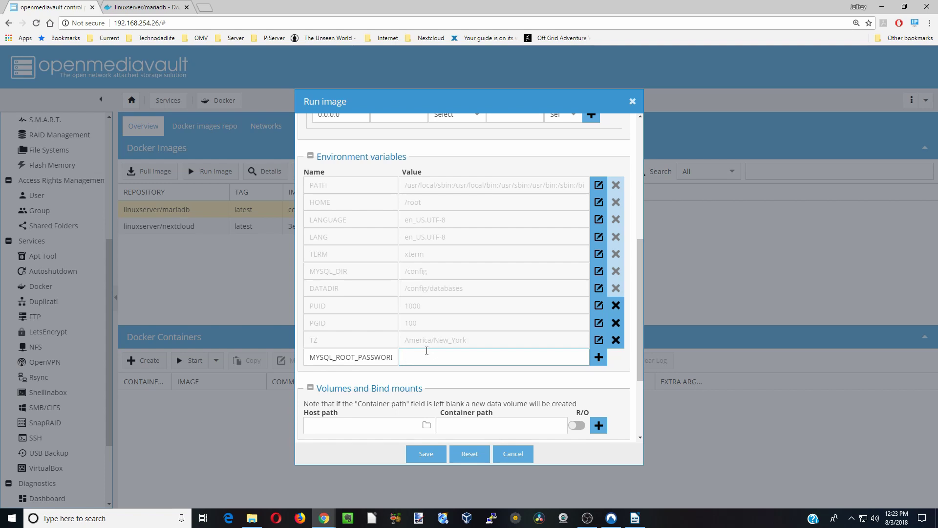
click(598, 357)
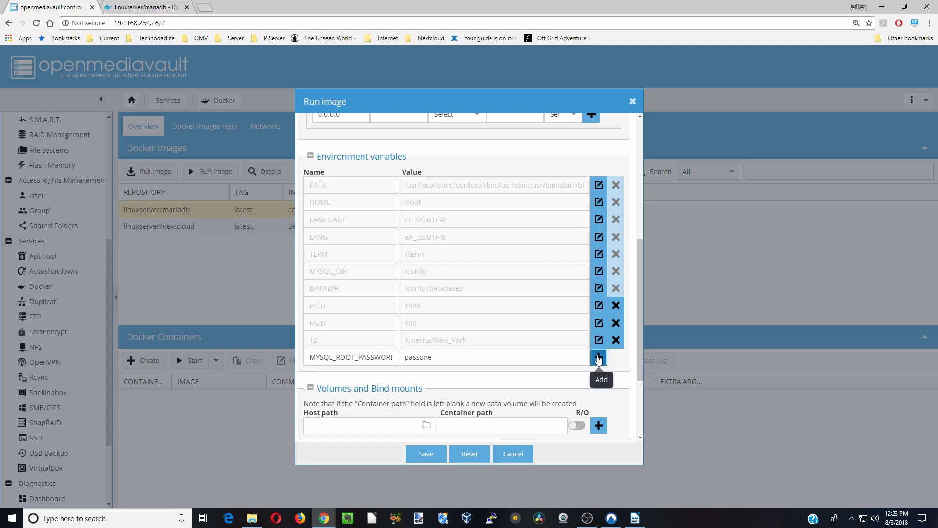
scroll(540, 342, down, 2)
click(473, 331)
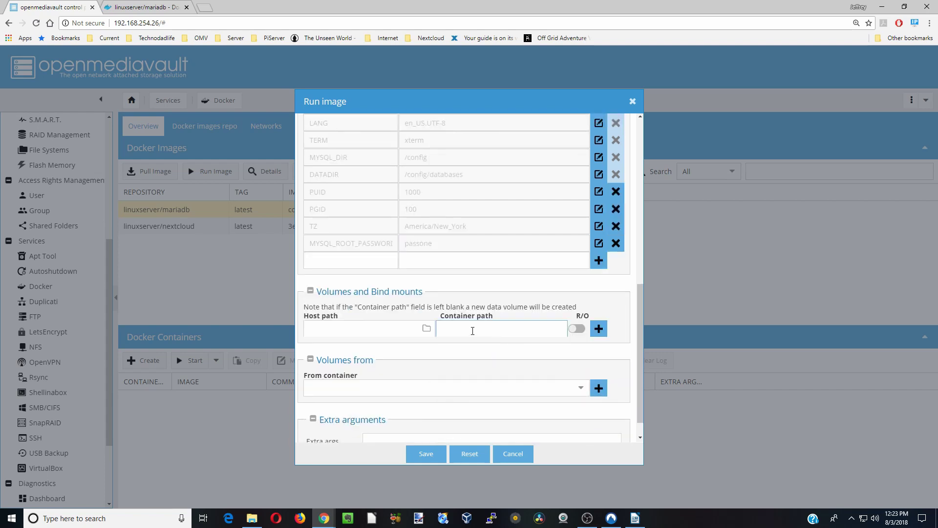
- Set the volume's container path to /config
text(/)
key(Down)
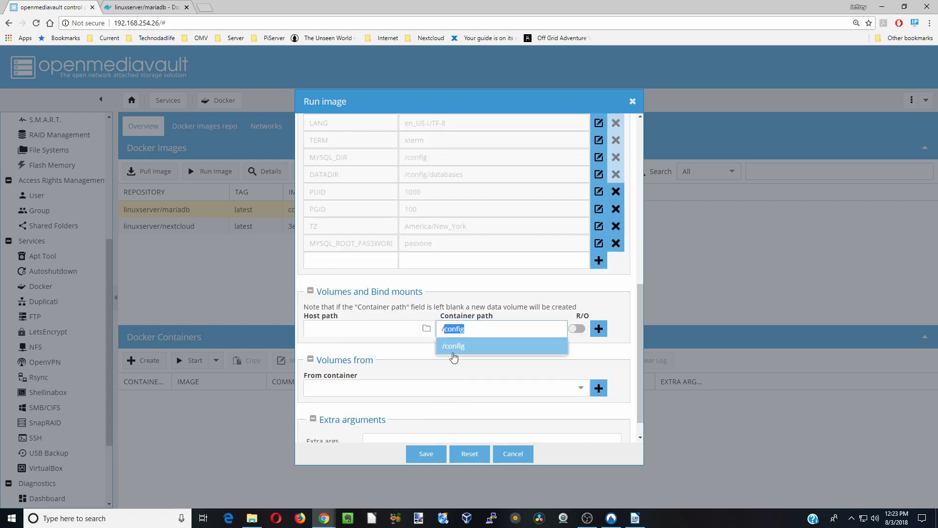
click(454, 355)
- Bind host folder sharedfolders/AppData/Nextclouddb to /config and save, starting nextclouddb
click(427, 329)
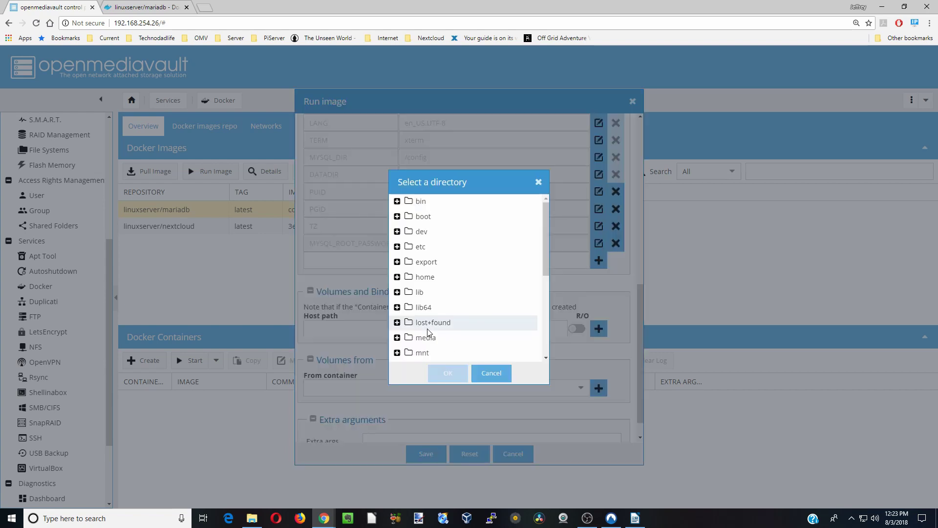
scroll(433, 320, down, 5)
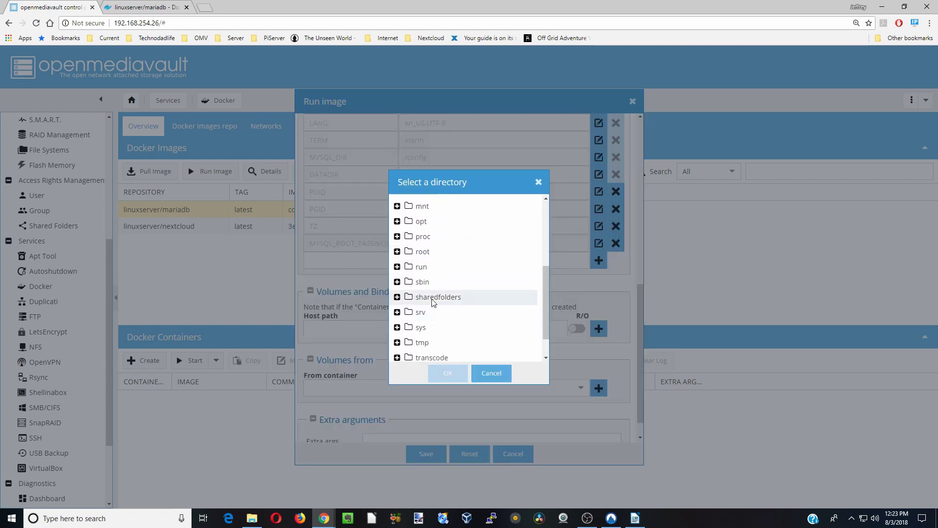
click(433, 298)
double_click(433, 298)
double_click(433, 313)
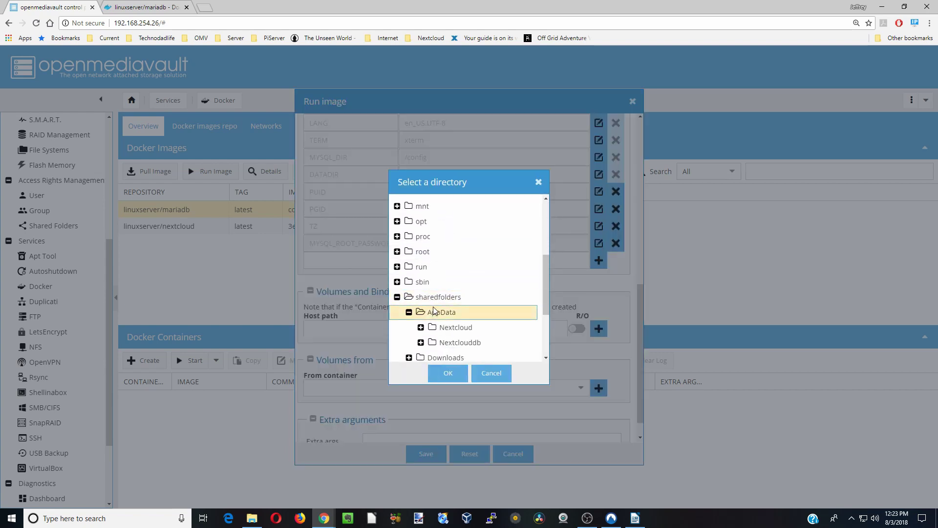
double_click(453, 344)
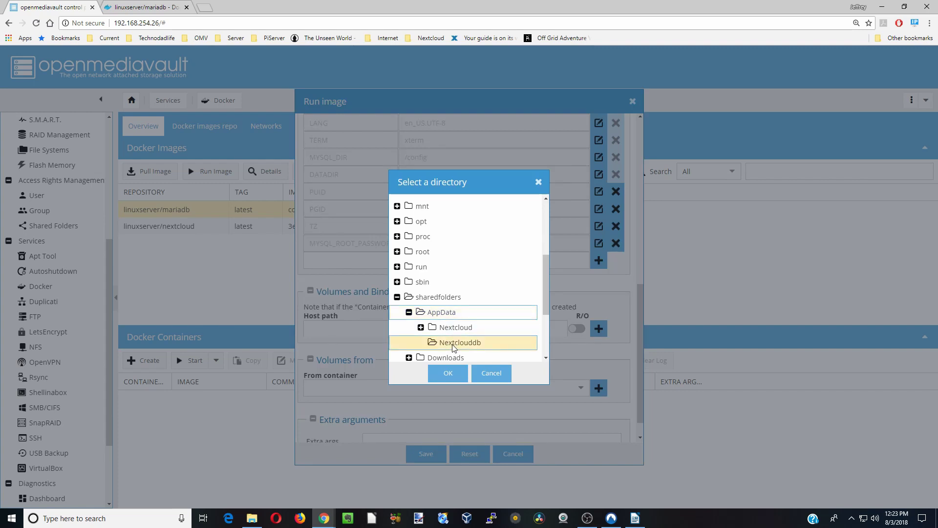
click(456, 373)
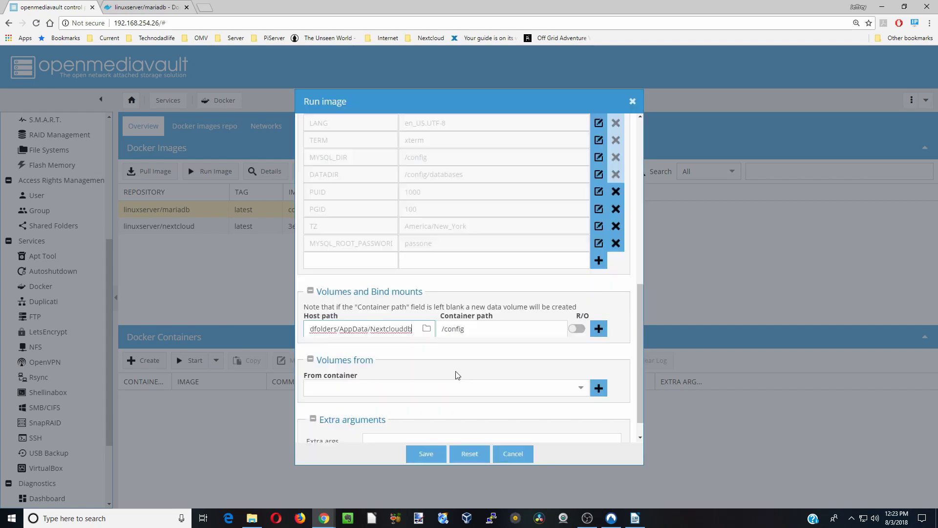
click(604, 337)
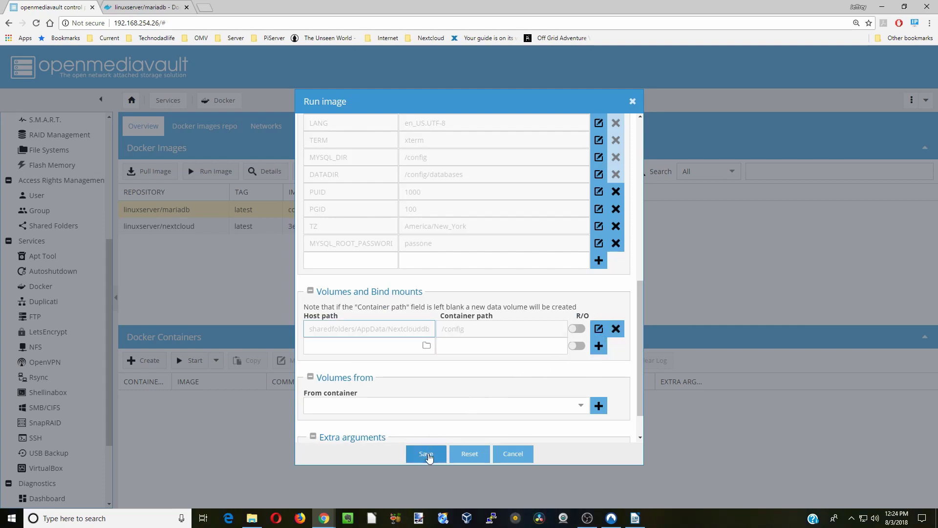
click(427, 455)
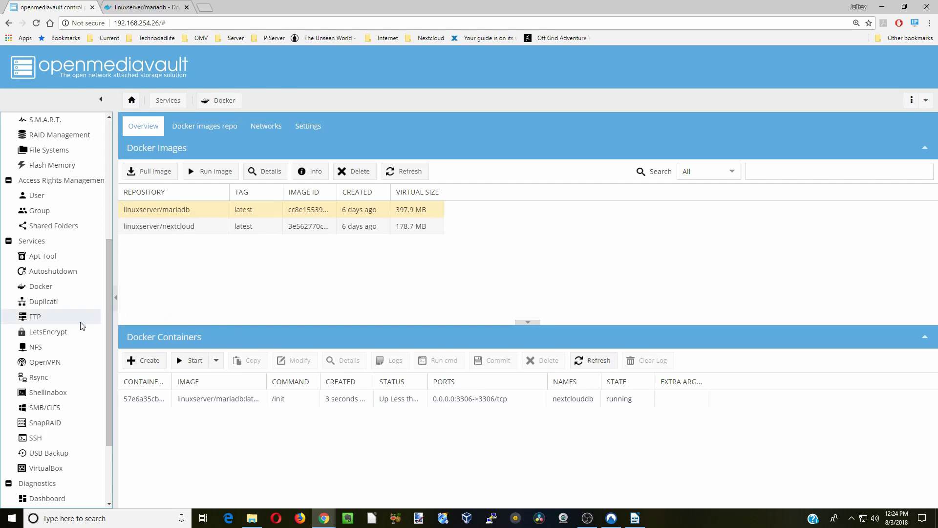
- Launch the Shell In A Box web terminal and log in as root
click(63, 395)
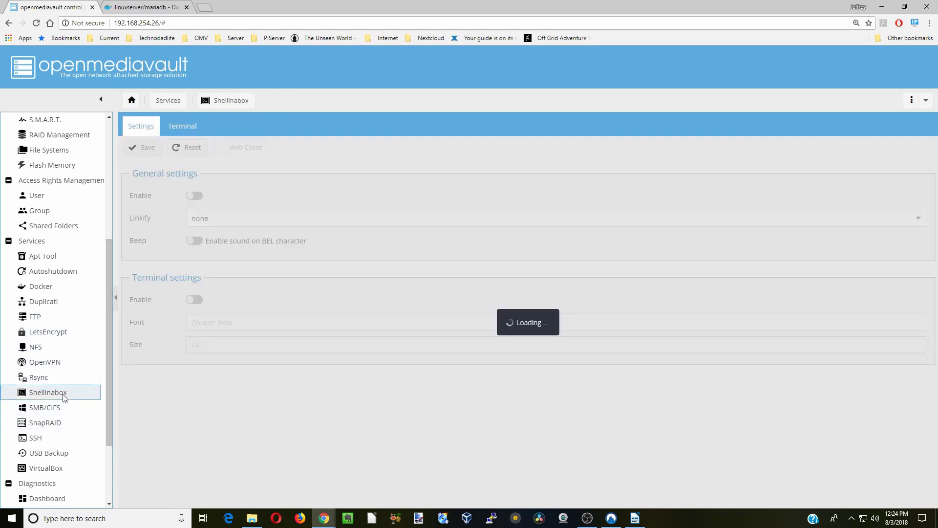
click(244, 153)
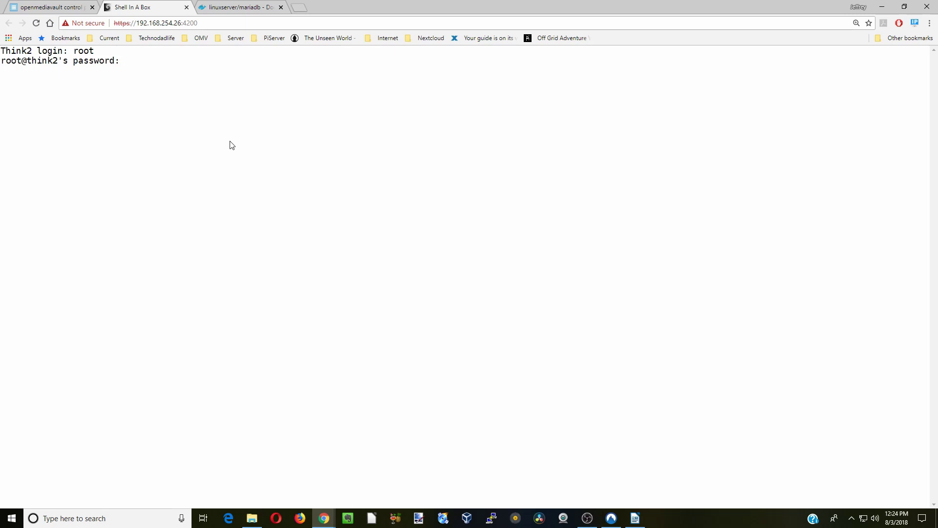
key(Return)
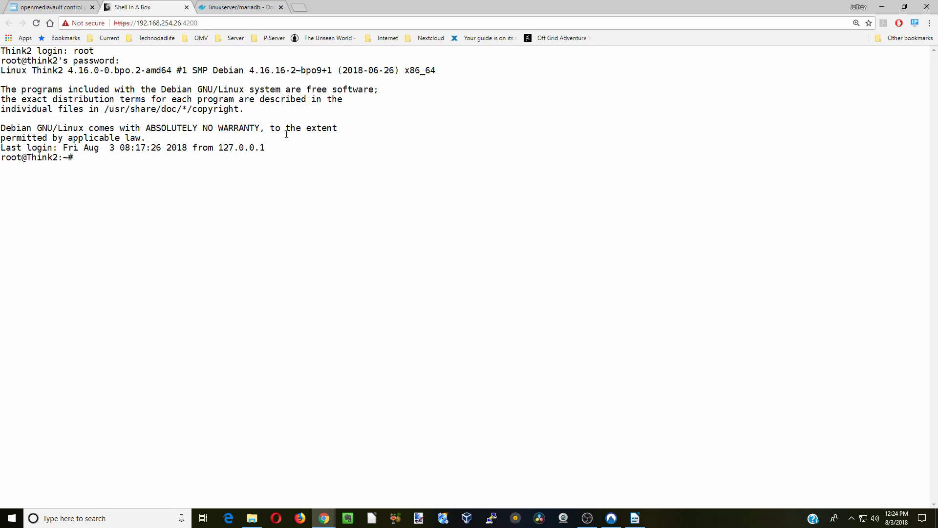
- Change into /sharedfolders/AppData/Nextclouddb and enter 'nano custom.cnf'
text(cd /sharedfolders/AppData/Nextclouddb/)
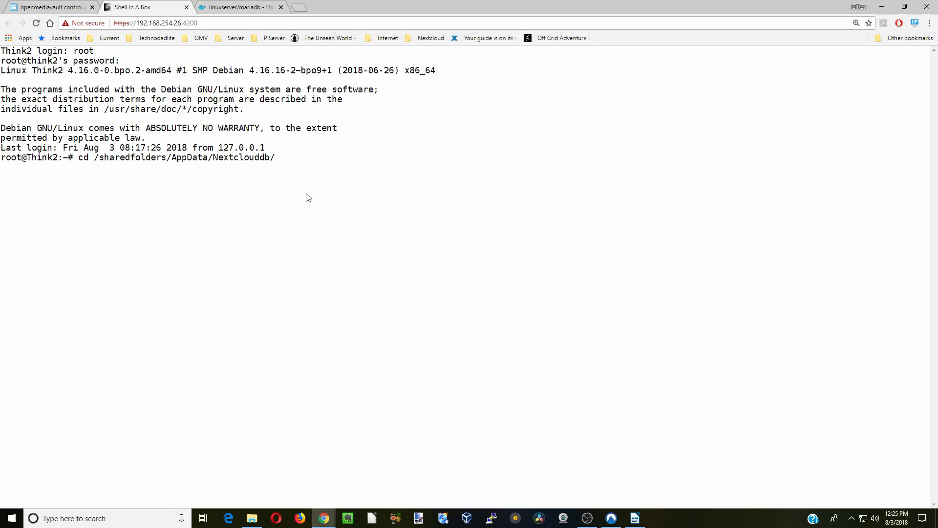
key(Return)
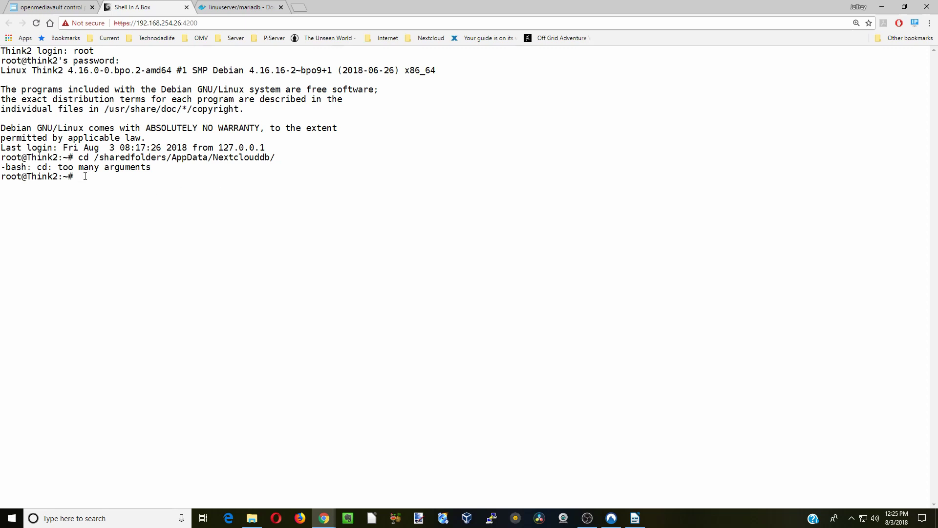
text(cd /sharedfolders/AppData/Nextclouddb/)
key(Return)
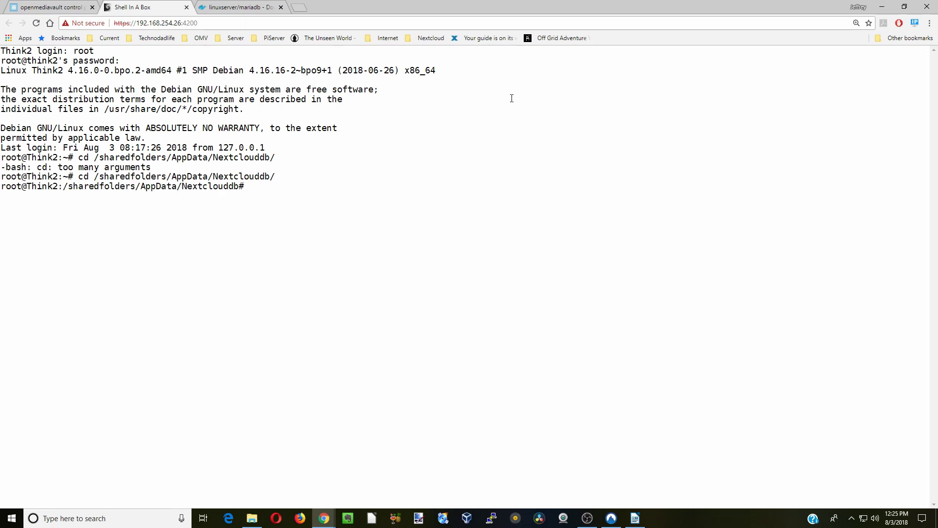
text(nano custom.cnf)
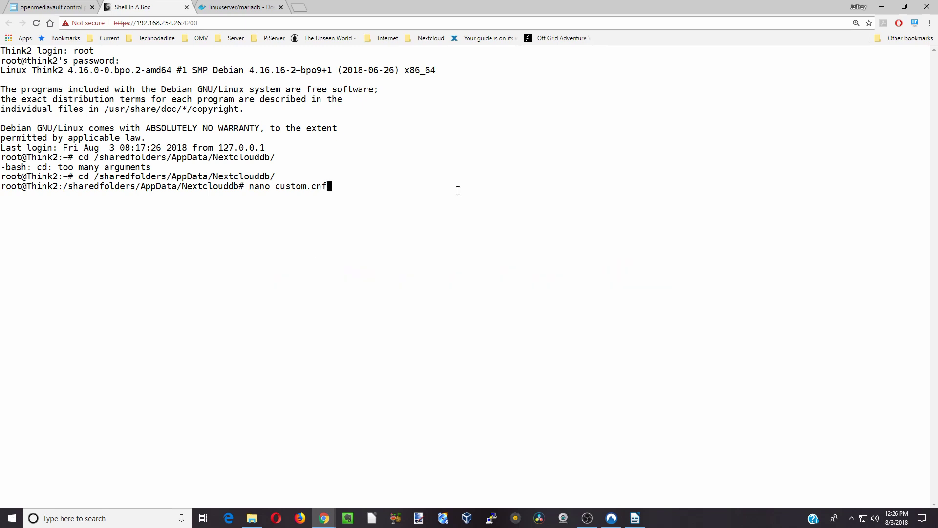
click(253, 519)
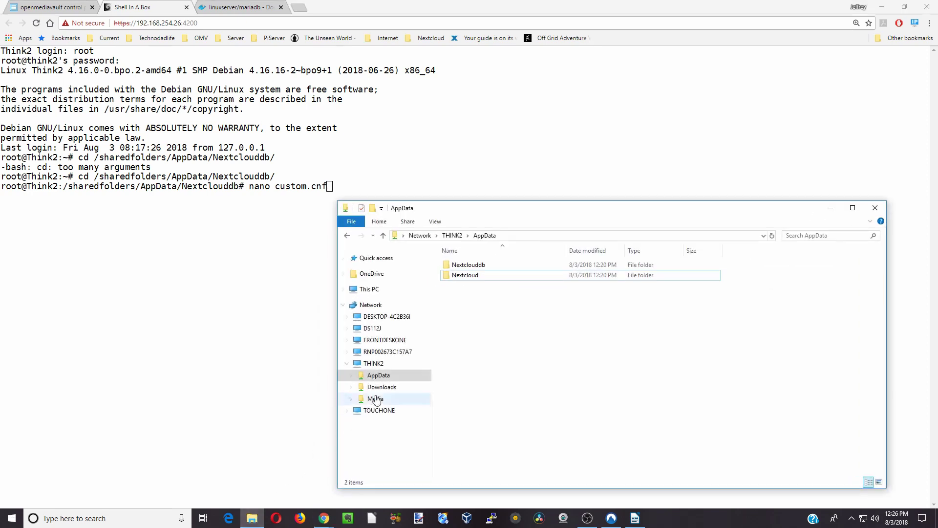
double_click(462, 267)
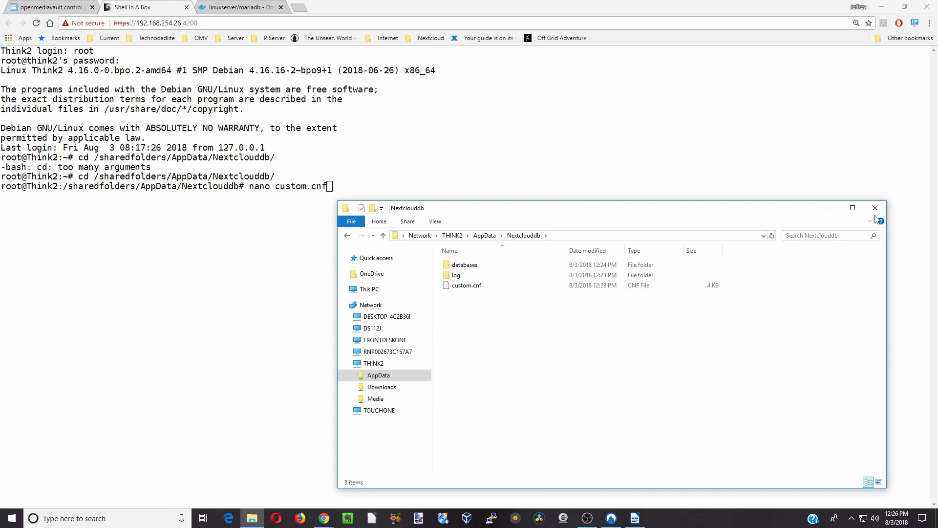
click(830, 209)
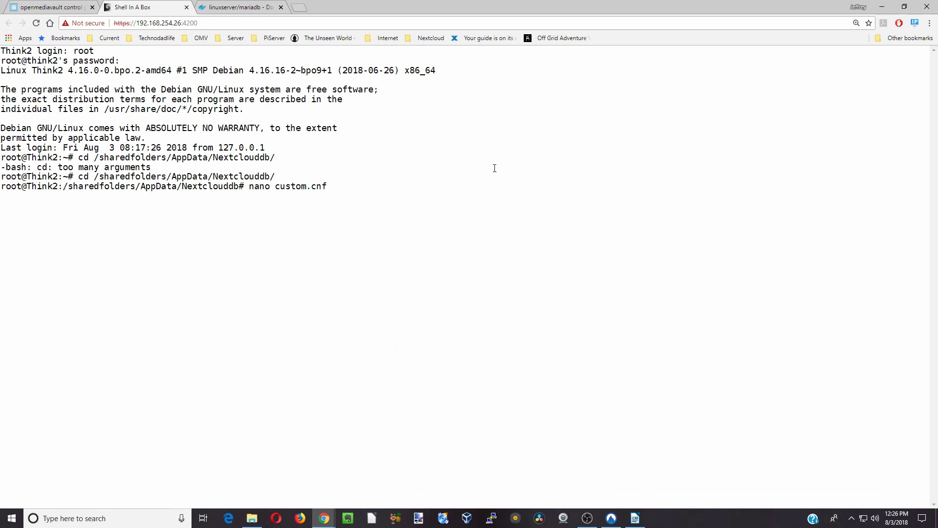
- Open custom.cnf in nano, remove the '#' before bind-address=0.0.0.0, and save
key(Return)
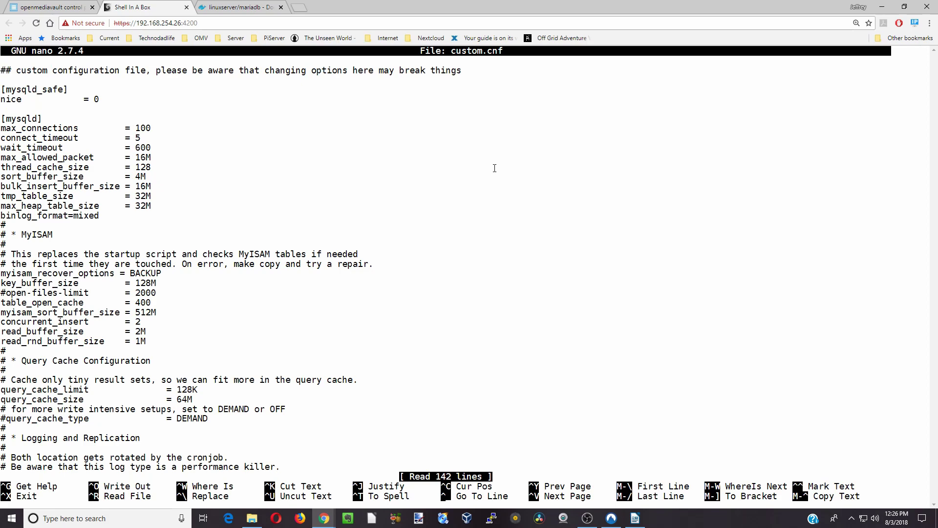
key(Page_Down)
key(Page_Down)
key(Page_Down)
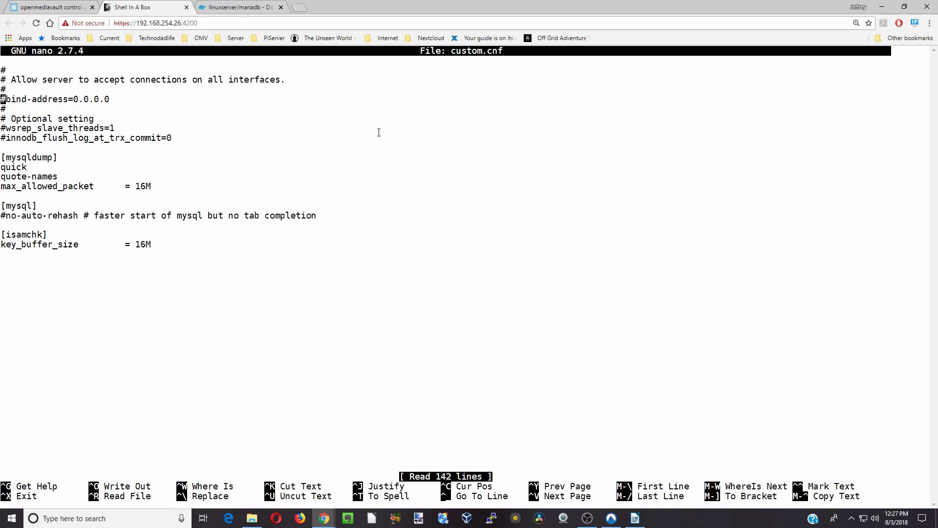
key(Delete)
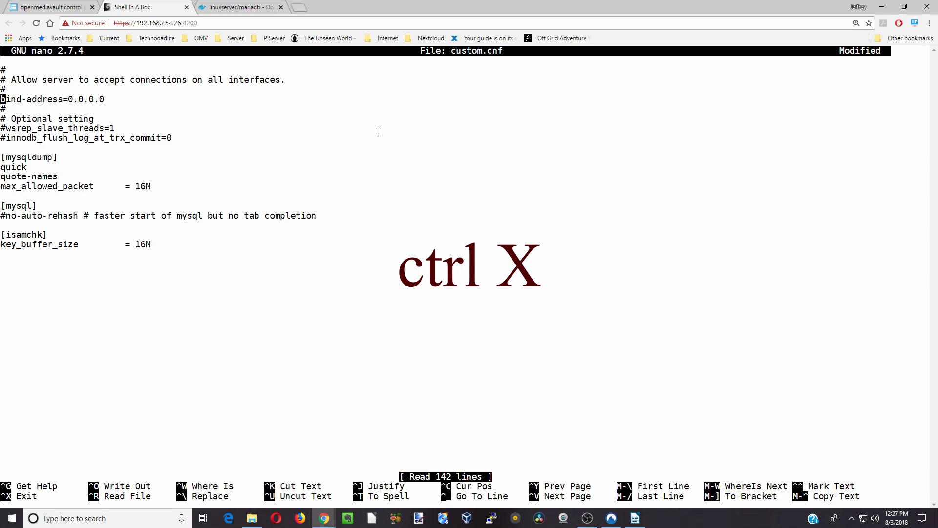
key(ctrl+x)
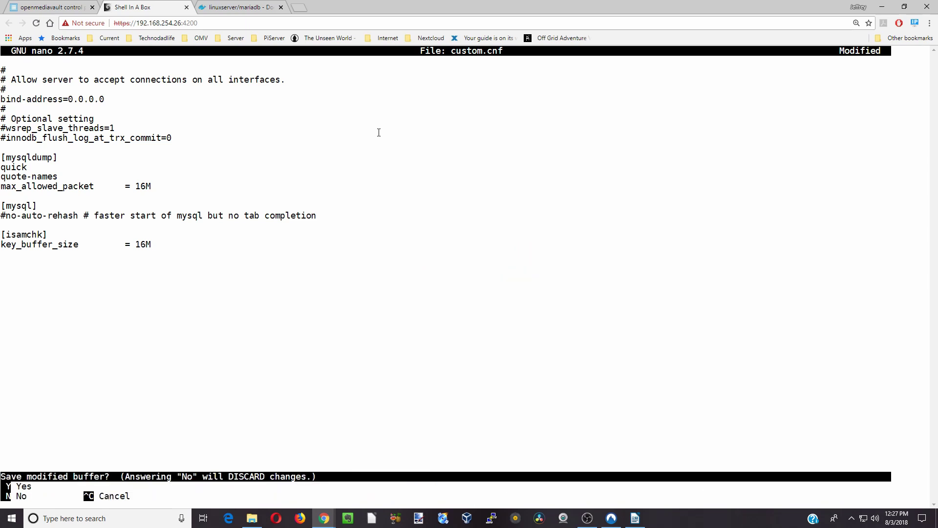
key(y)
key(Return)
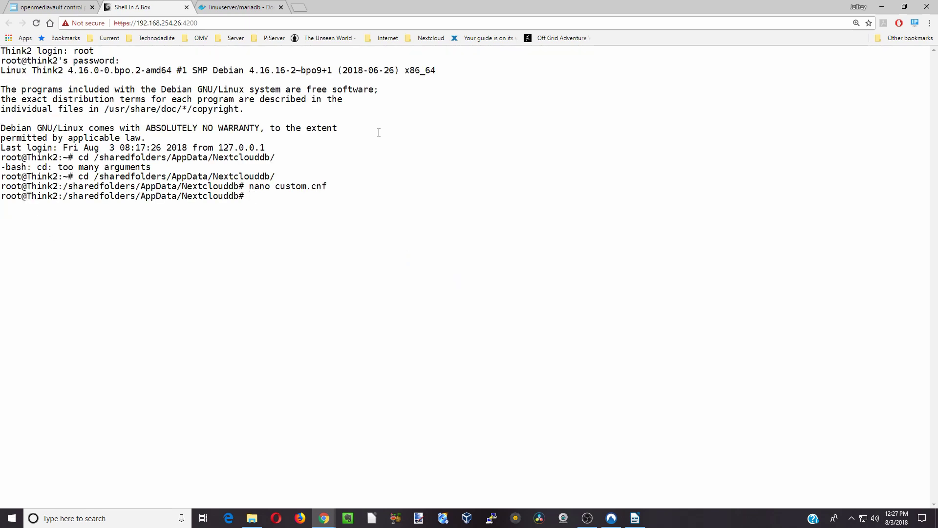
- Run cd ~, restart nextclouddb, open bash inside it, and log in with mysql -uroot -p
text(cd)
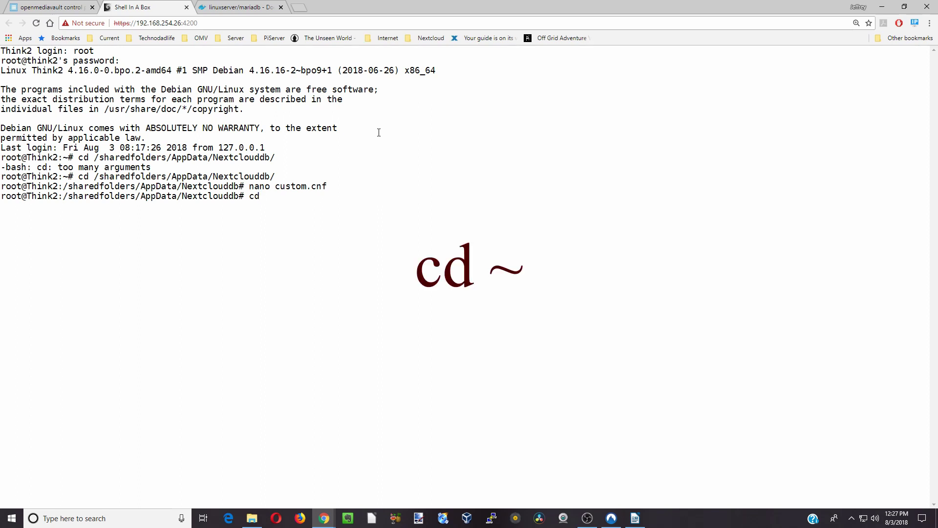
text( ~)
key(Return)
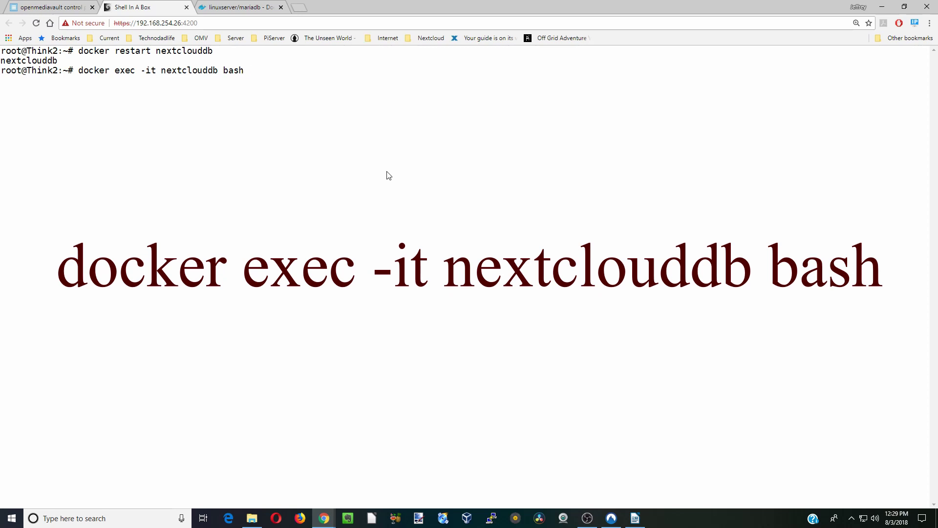
key(Return)
text(mysql -uroot -p)
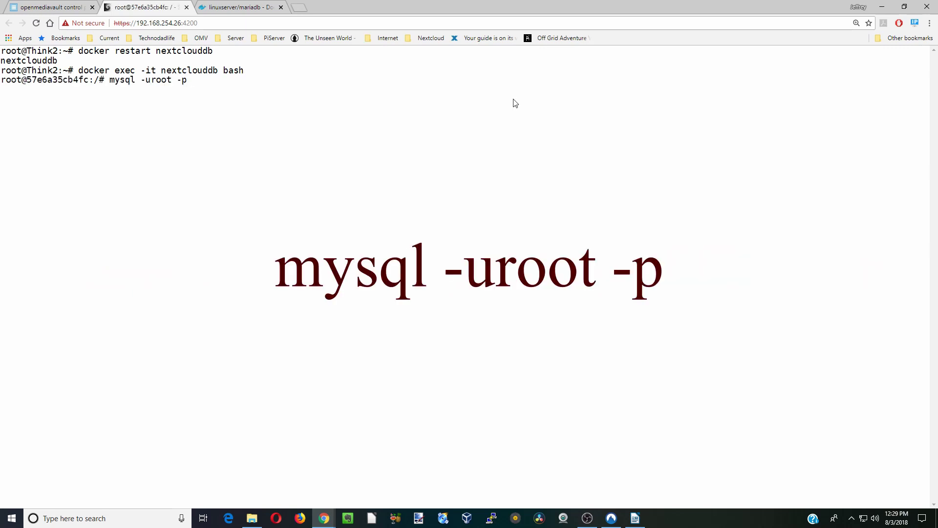
key(Return)
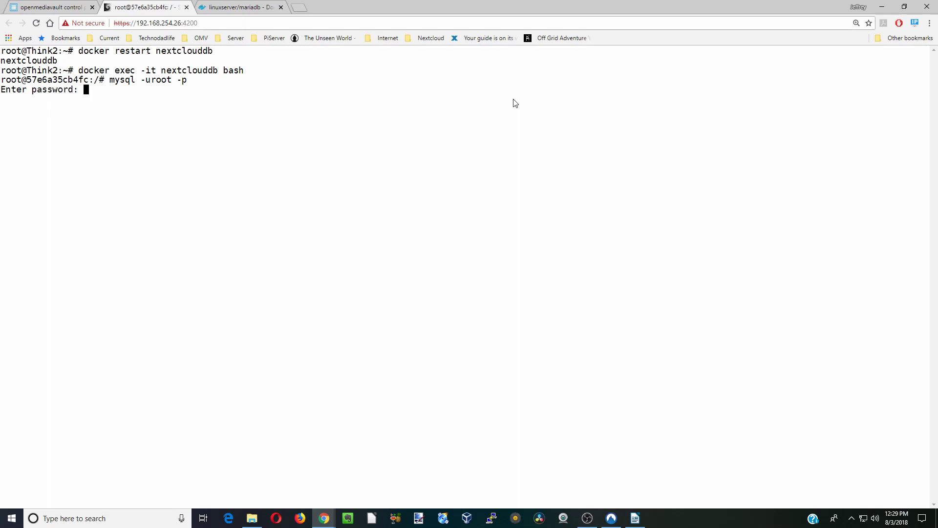
key(Return)
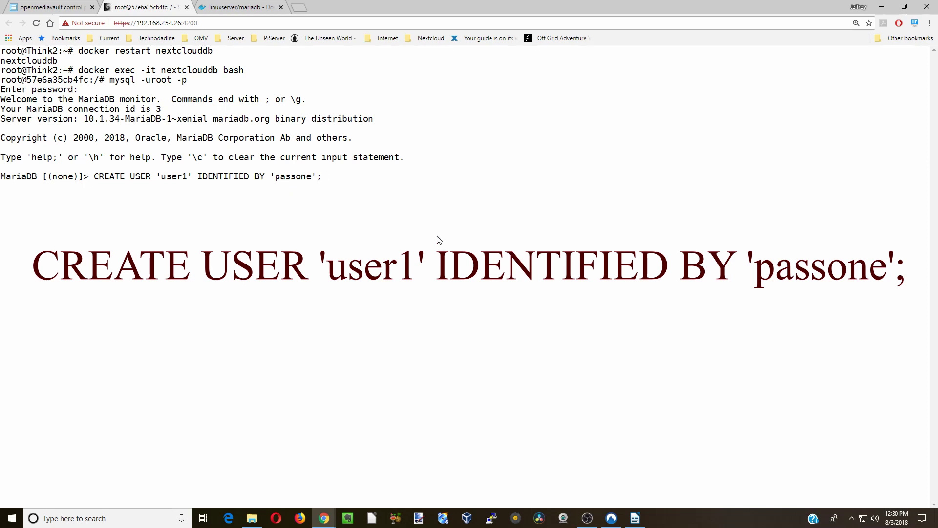
- Create the new MariaDB user and the nextcloud database, then paste the GRANT statement
key(Return)
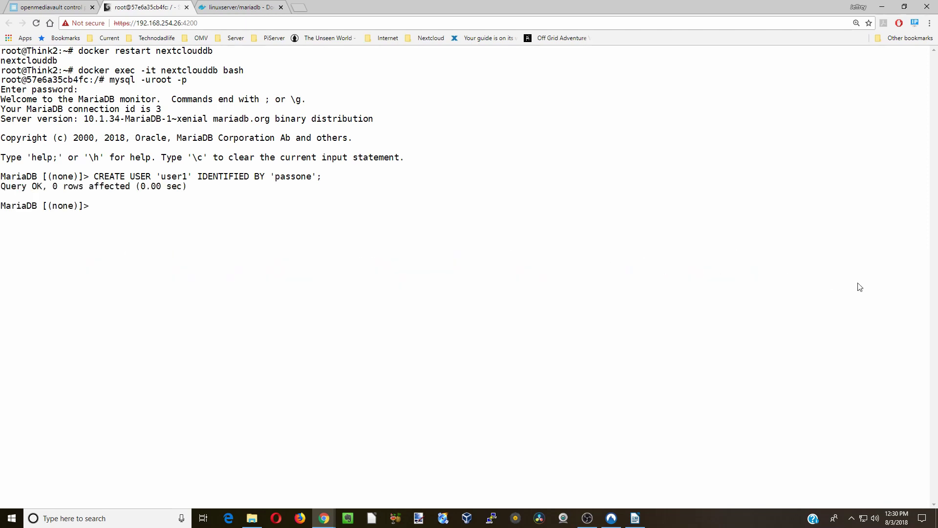
key(ctrl+v)
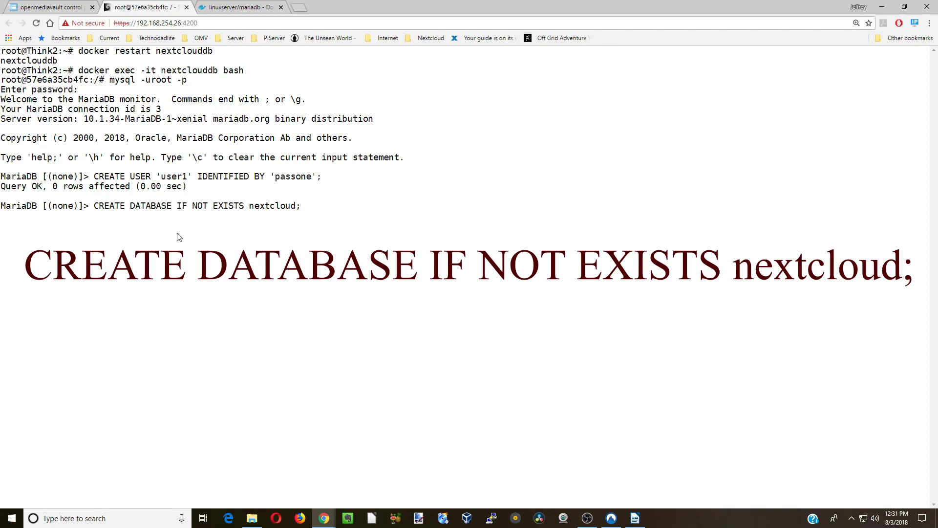
key(Return)
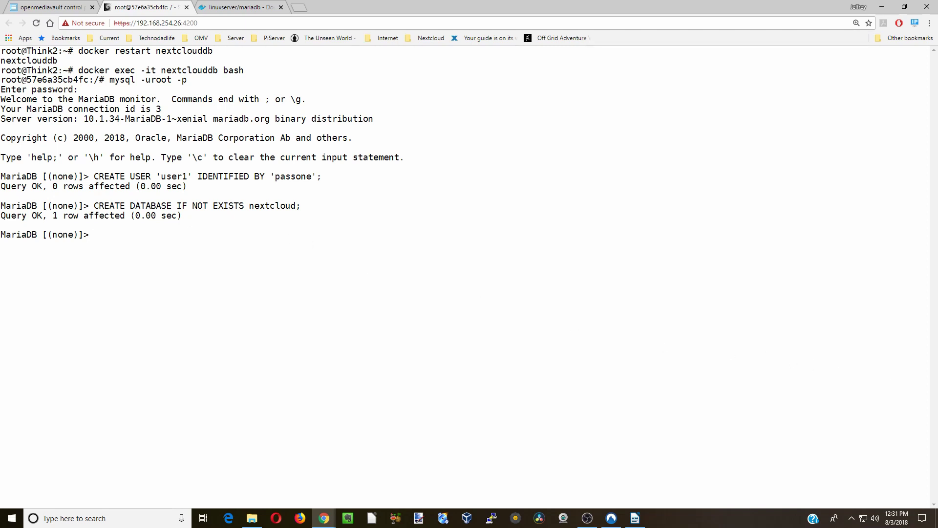
key(ctrl+v)
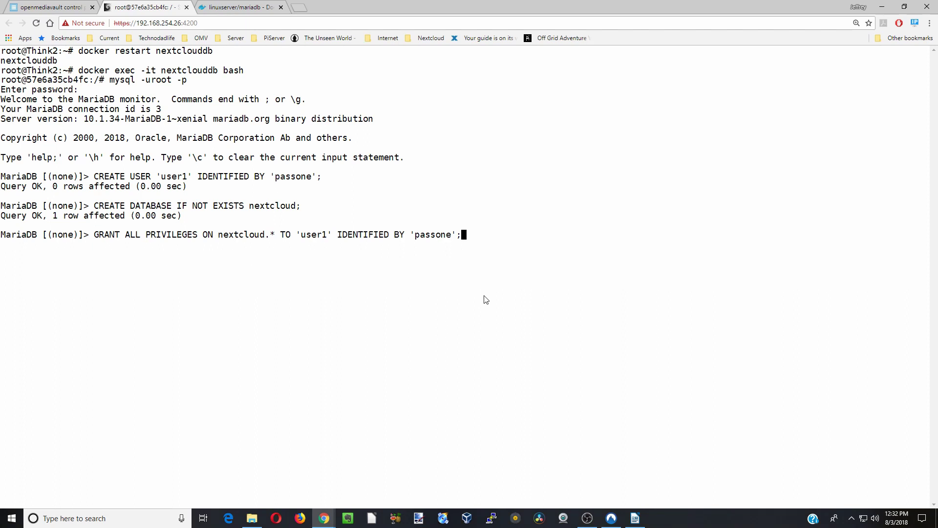
- Grant the new user all privileges on nextcloud.* and quit MariaDB
key(Return)
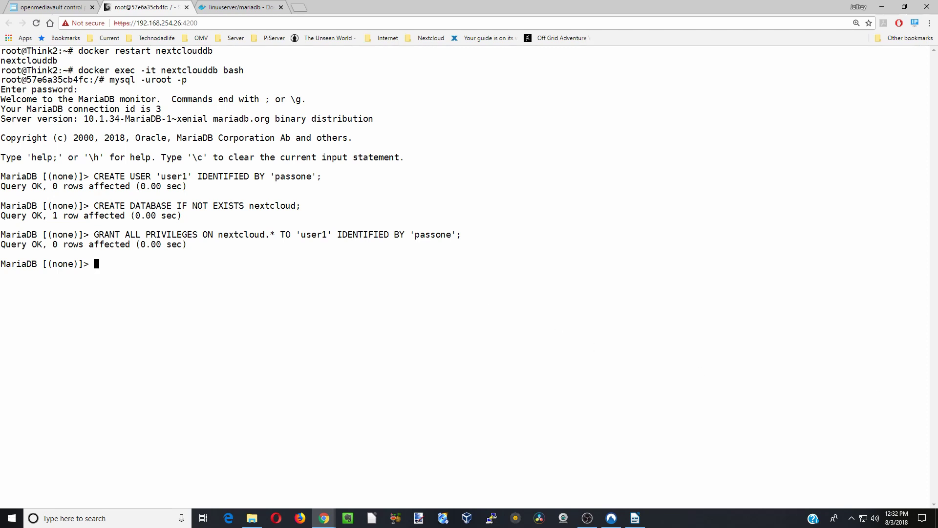
text(quit)
key(Return)
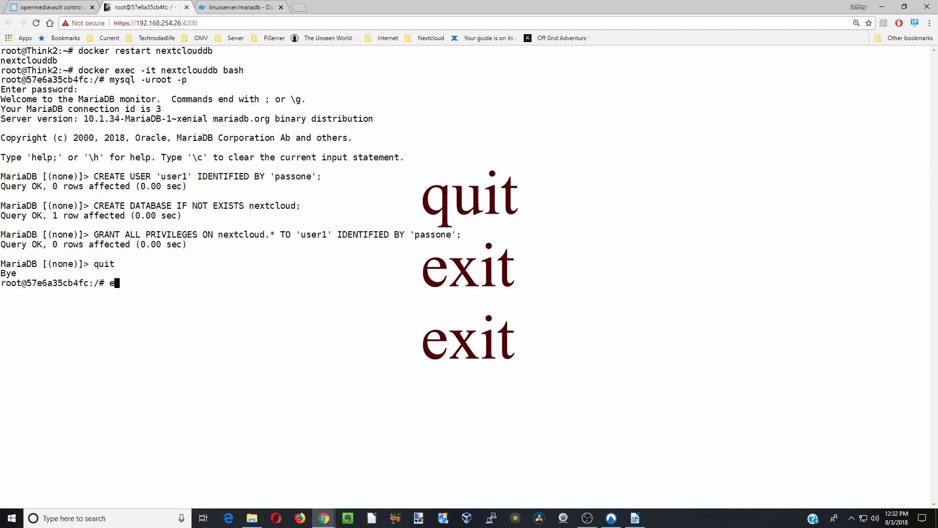
- Exit the container shell and log out of the server session
text(exit)
key(Return)
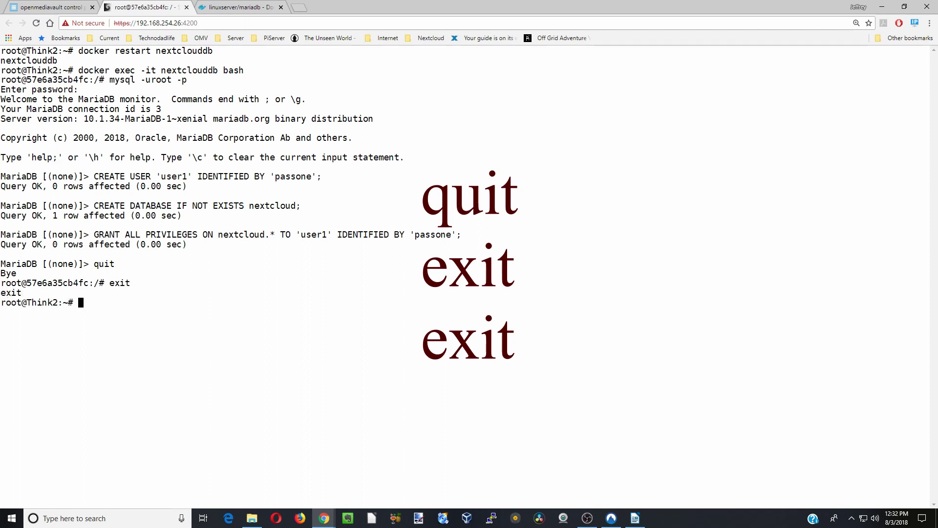
text(exit)
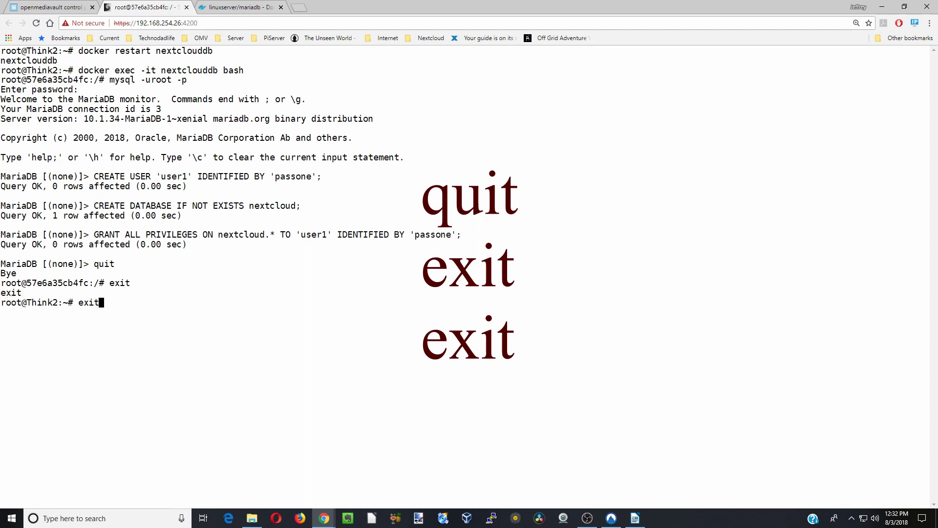
key(Return)
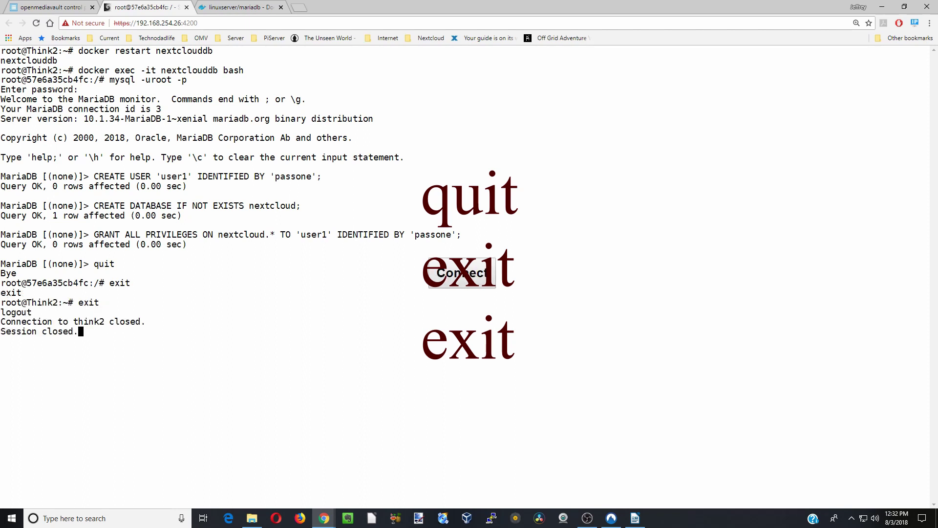
- Close the terminal and mariadb pages, then open the linuxserver/nextcloud Docker Hub documentation
key(ctrl+w)
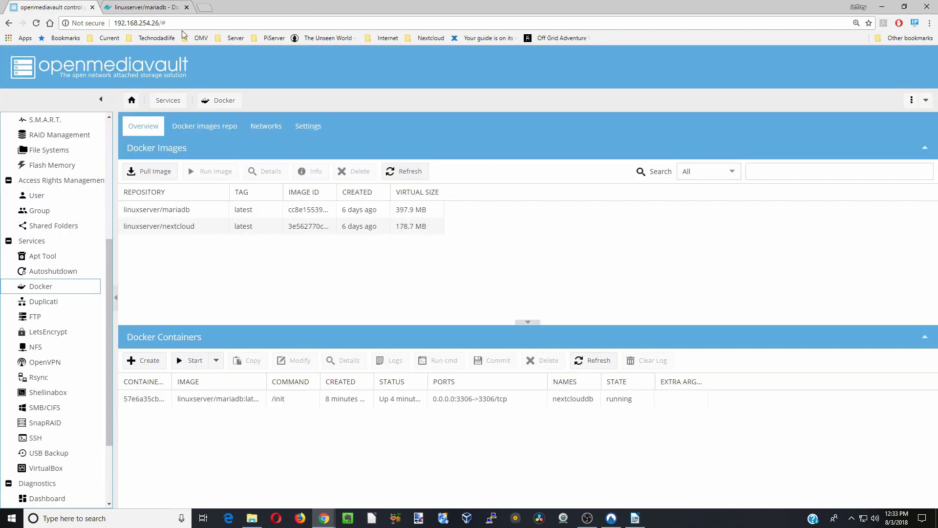
click(186, 6)
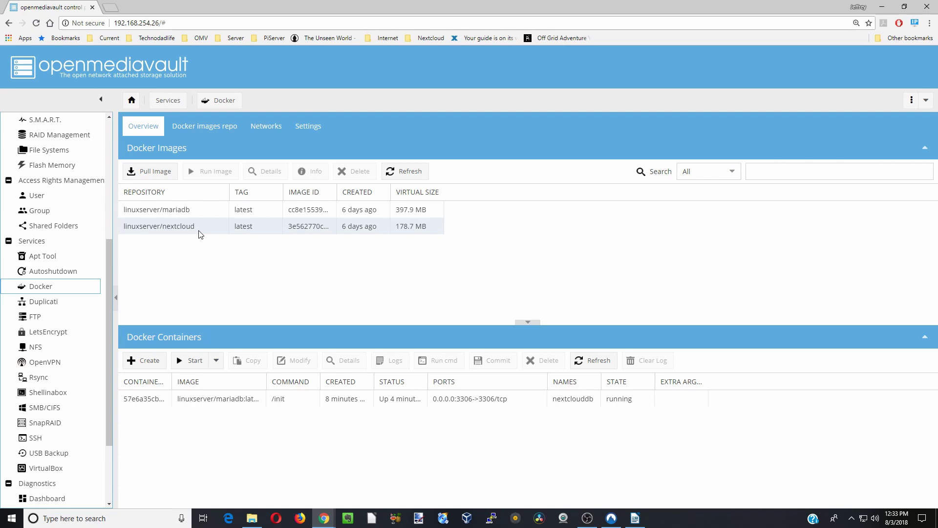
click(200, 232)
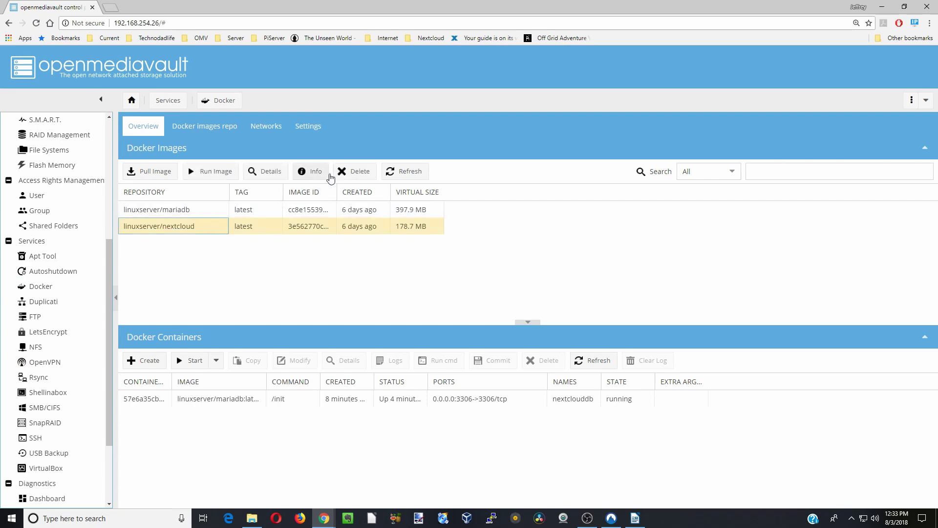
click(318, 173)
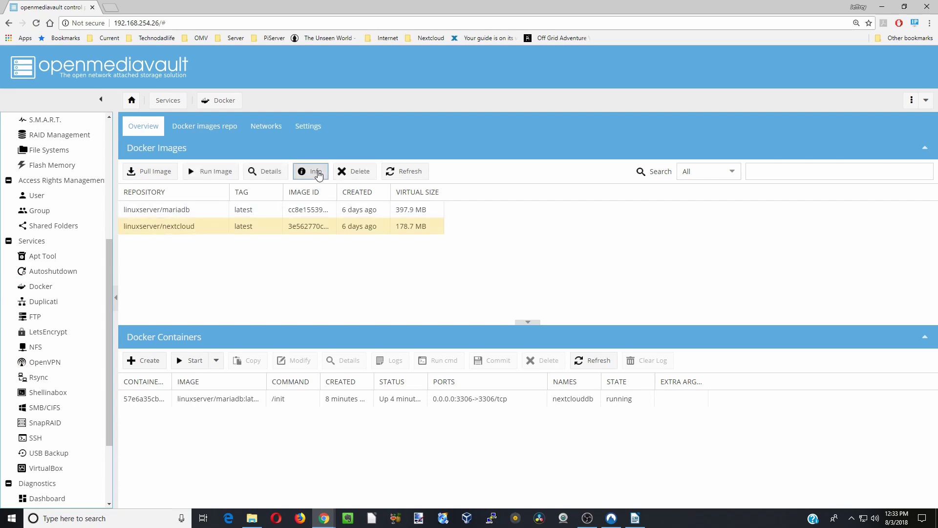
- Scroll through the documentation, then open the Run image dialog for linuxserver/nextcloud
scroll(278, 255, down, 5)
scroll(278, 256, down, 5)
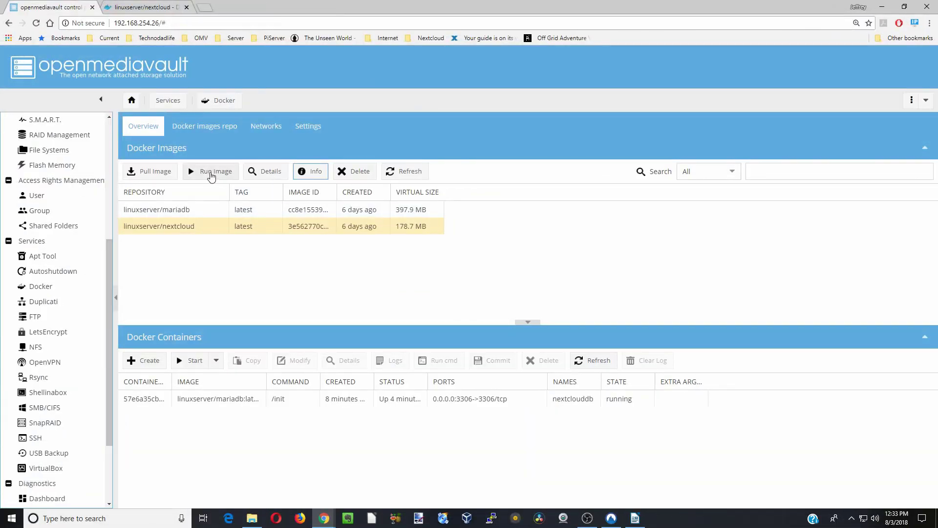
click(212, 177)
- Name the container nextcloud and set its restart policy to always
click(413, 175)
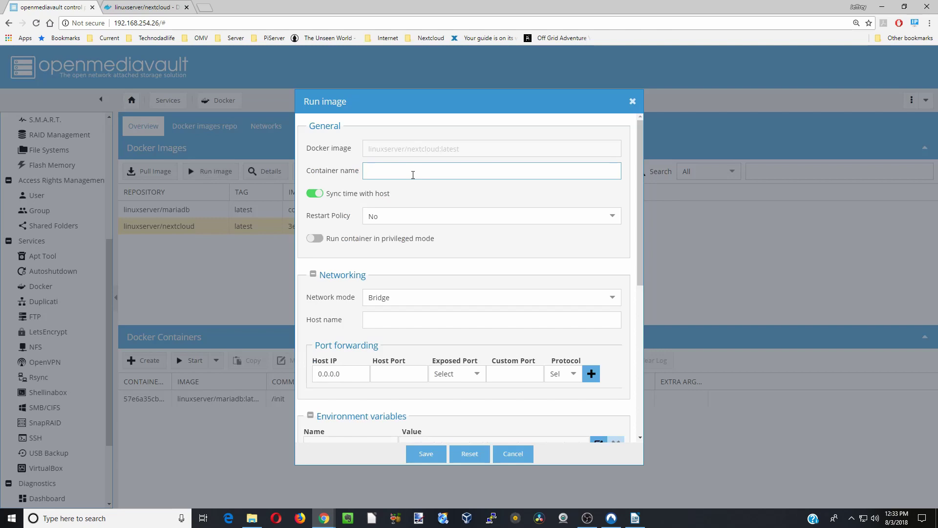
text(nextcloud)
click(416, 213)
click(425, 255)
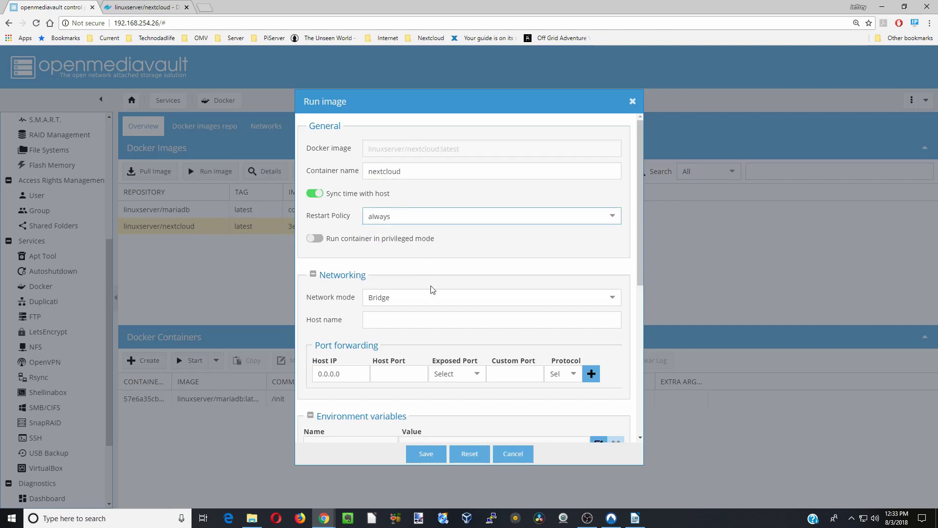
- Add port mappings 8080 to 80/tcp and 444 to 443/tcp
scroll(436, 305, down, 1)
click(476, 309)
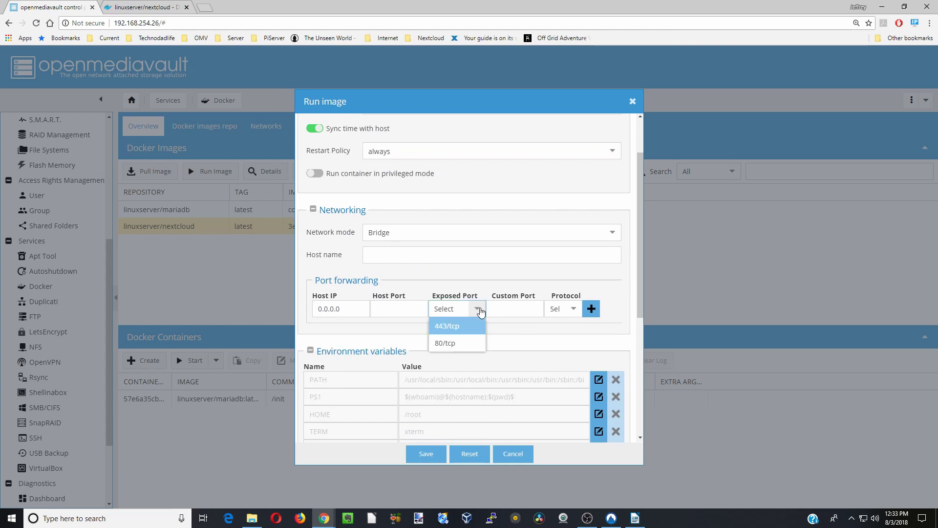
click(468, 343)
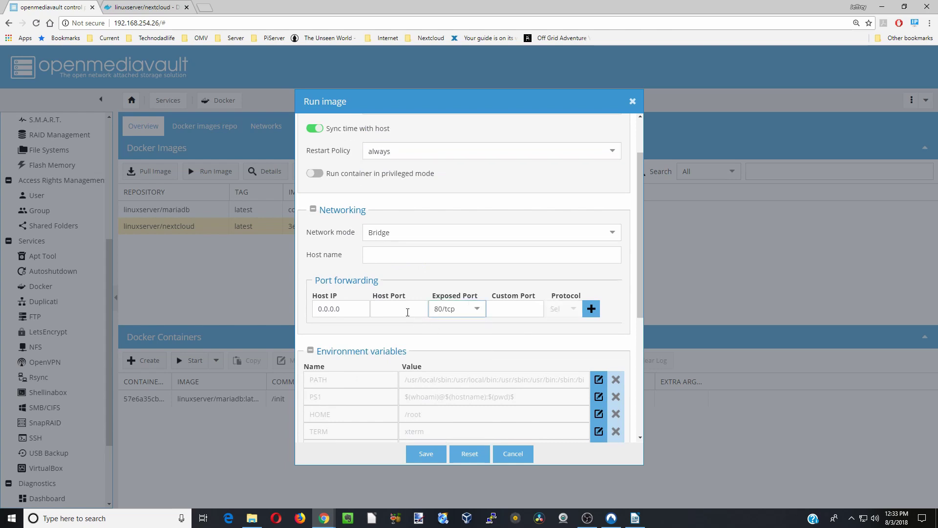
click(407, 308)
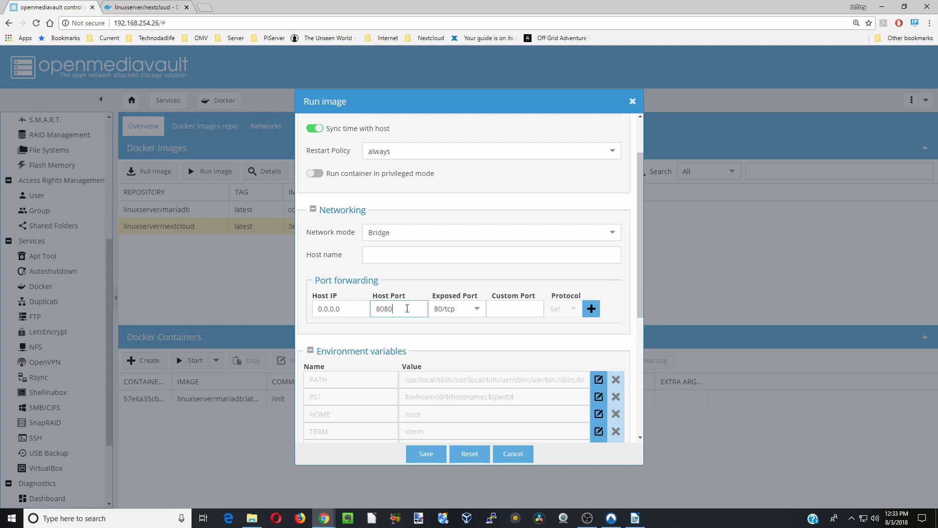
text(8080)
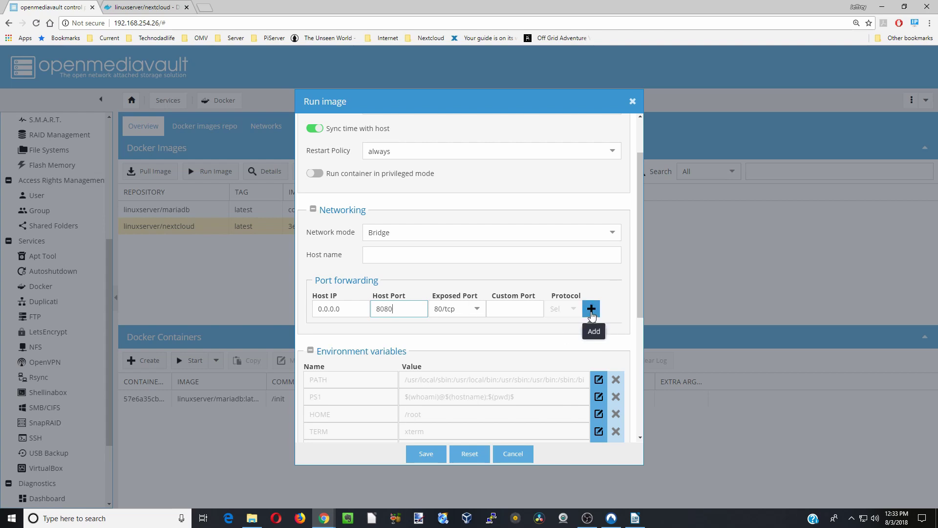
click(591, 308)
click(476, 331)
click(464, 360)
click(397, 326)
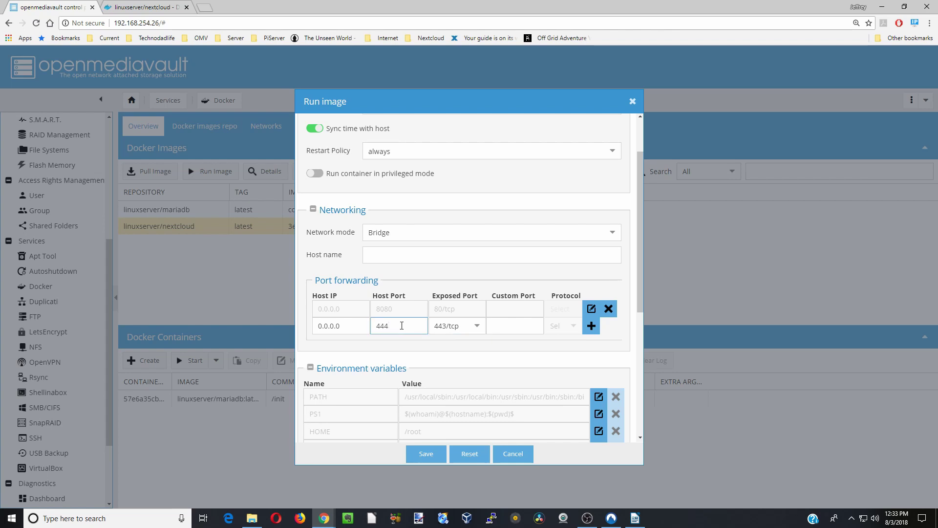
click(591, 326)
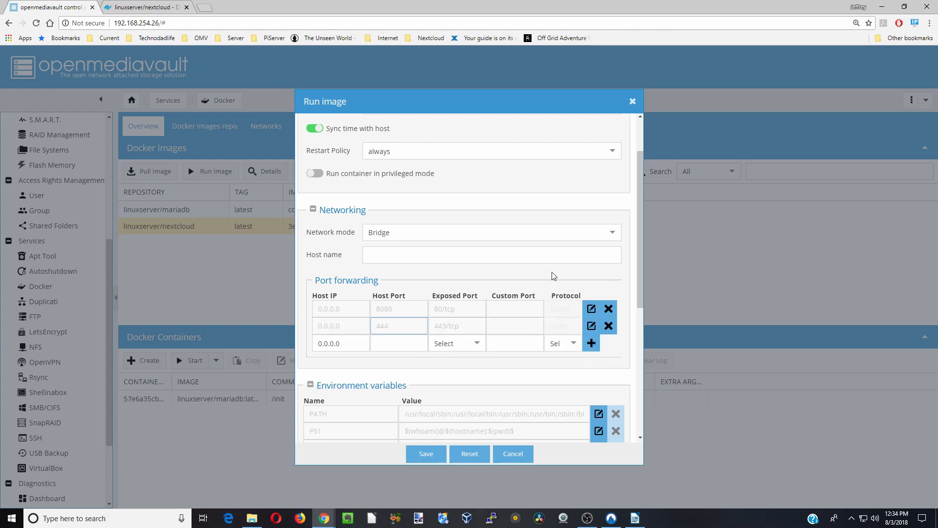
scroll(554, 279, down, 5)
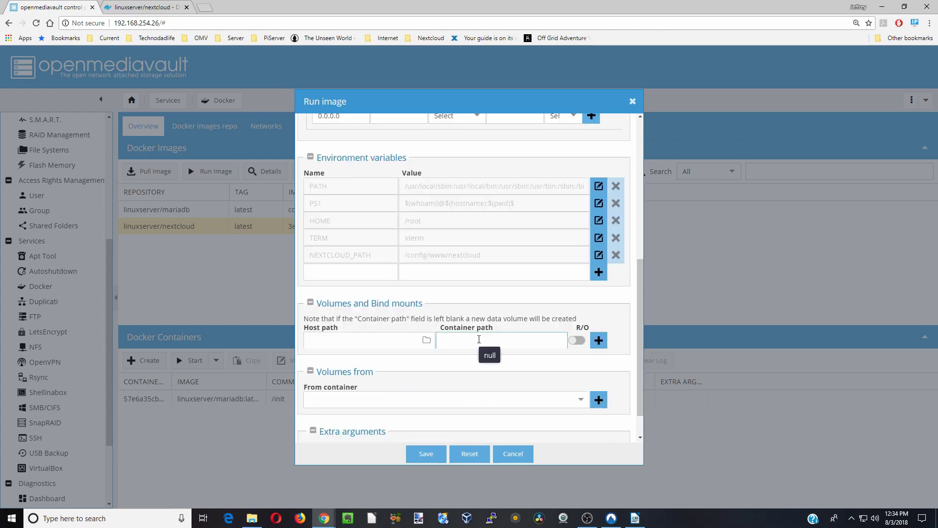
- Bind container path /config to /sharedfolders/AppData/Nextcloud
text(/config)
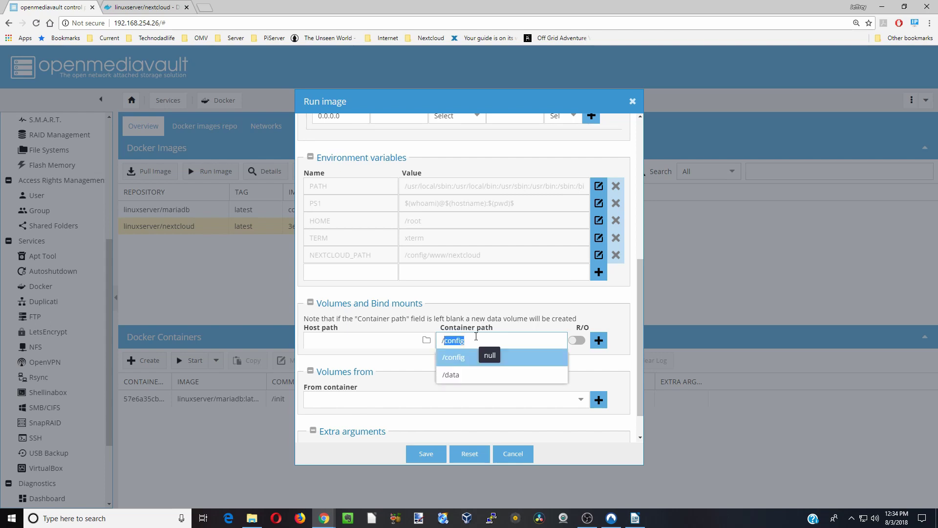
click(470, 357)
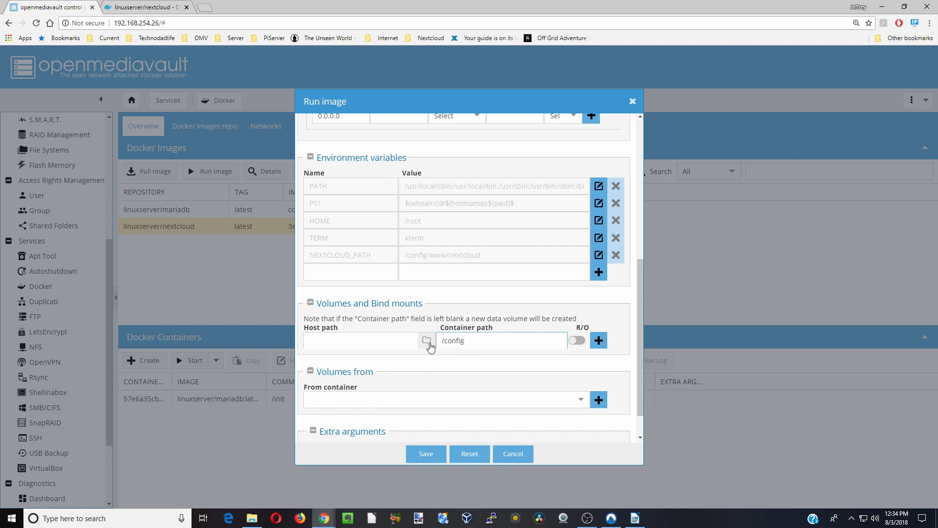
click(426, 339)
scroll(433, 342, down, 2)
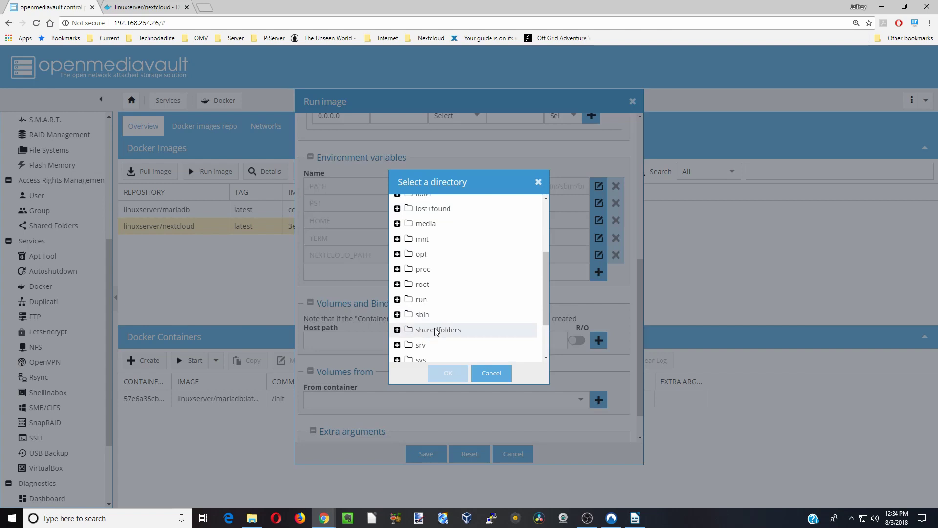
double_click(436, 331)
scroll(434, 303, down, 2)
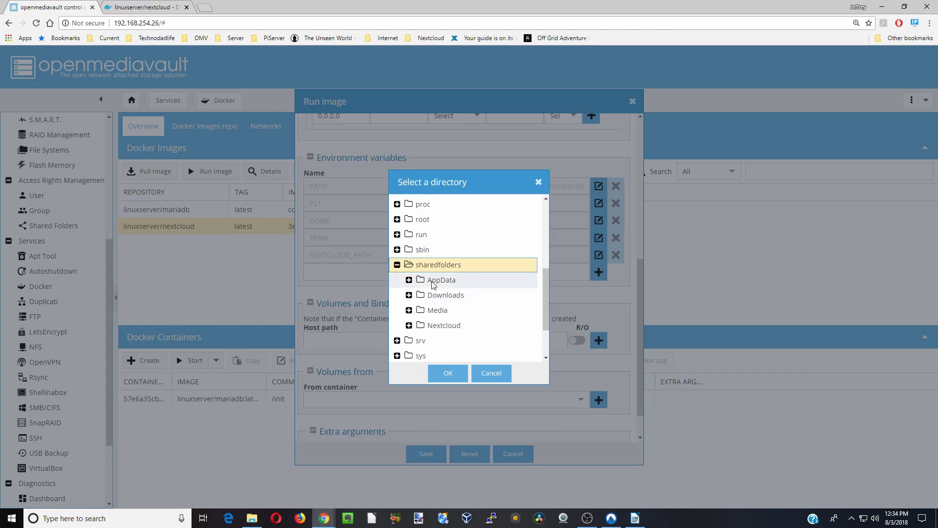
double_click(434, 280)
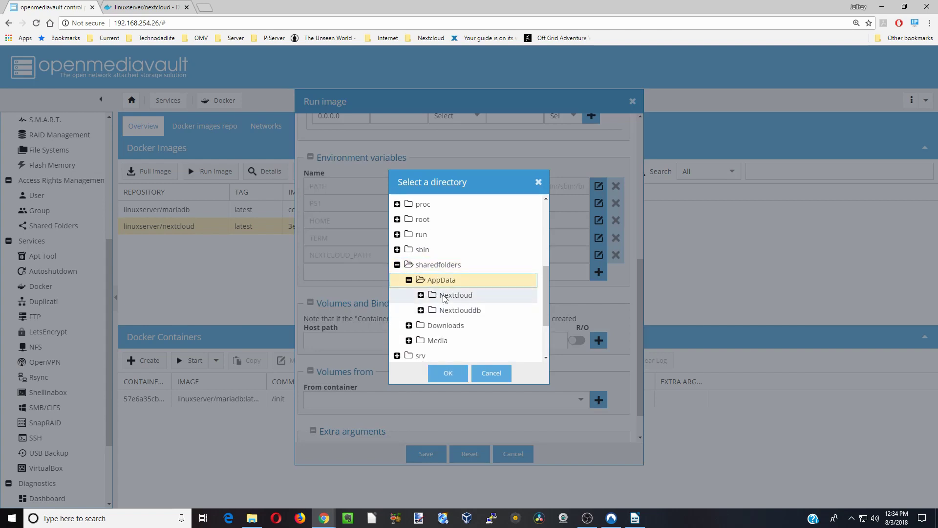
click(444, 296)
double_click(443, 296)
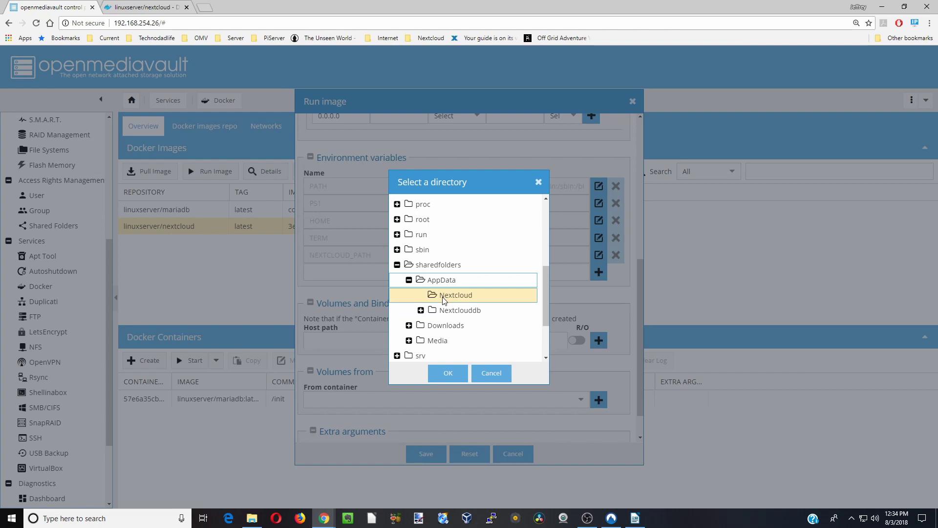
click(449, 373)
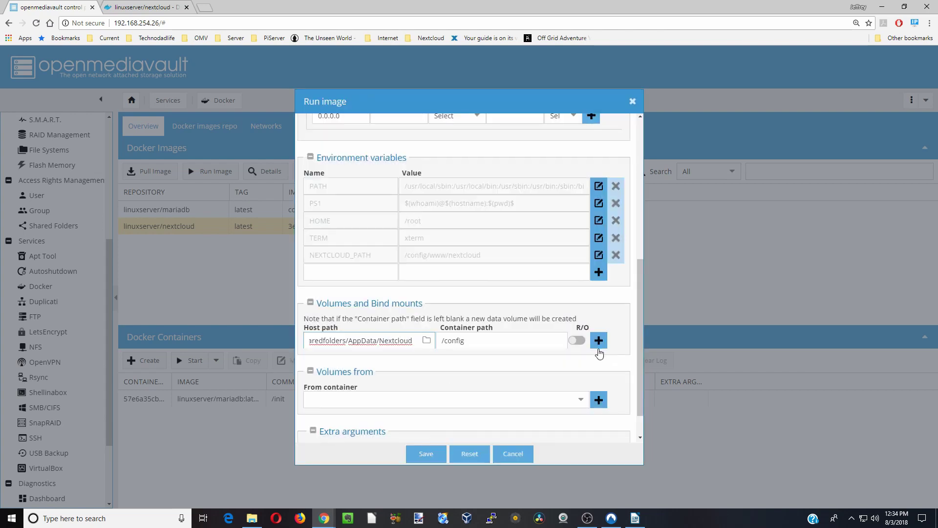
click(599, 340)
- Bind container path /data to /sharedfolders/Nextcloud
click(469, 364)
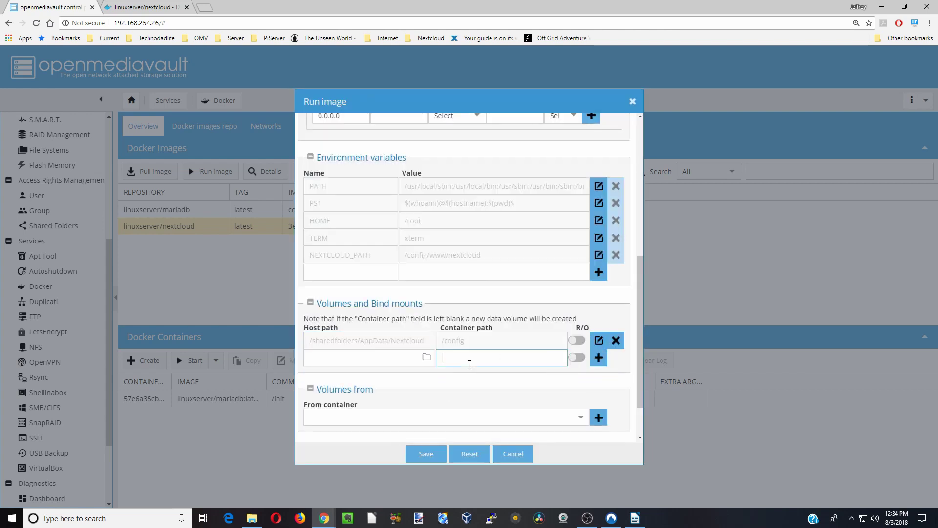
text(/config)
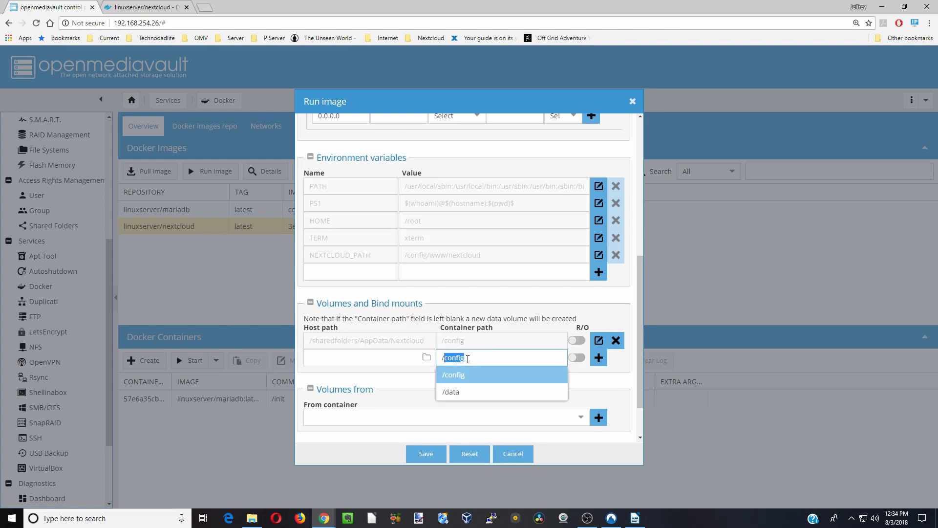
click(460, 391)
click(429, 363)
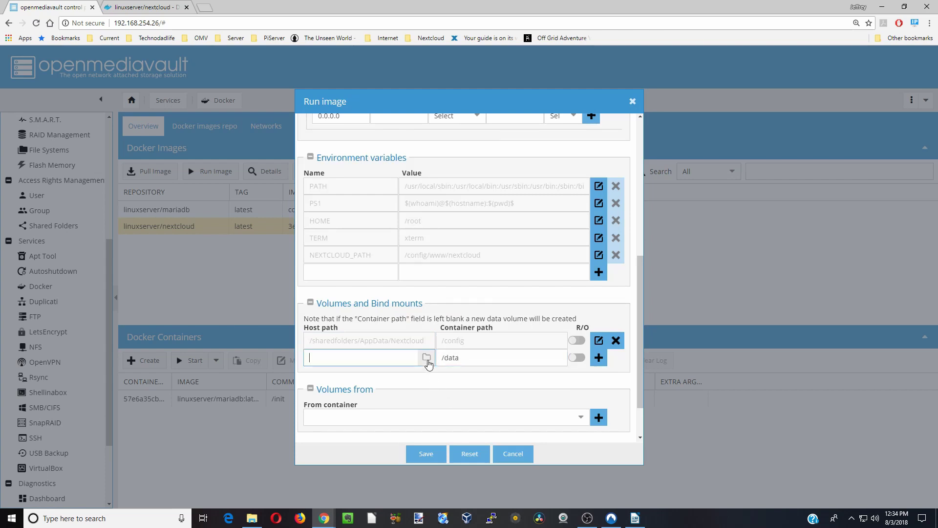
scroll(443, 320, down, 4)
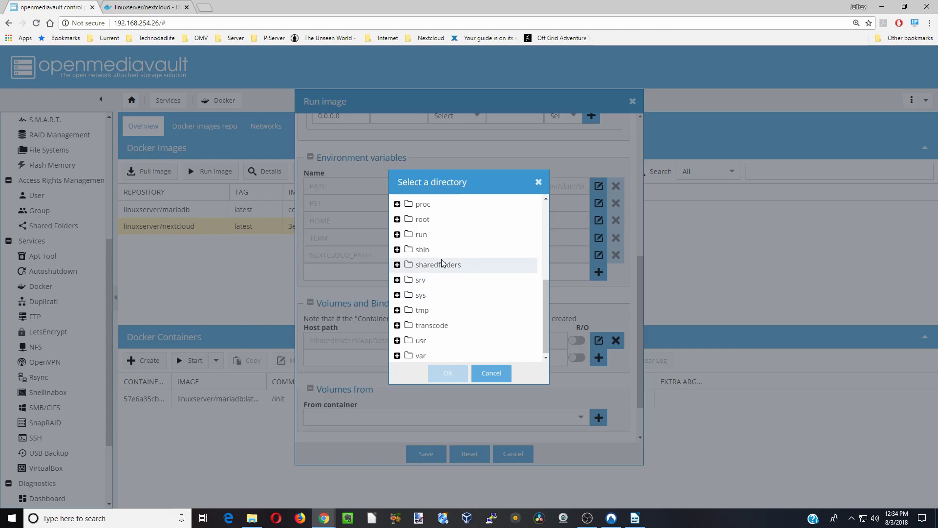
double_click(442, 264)
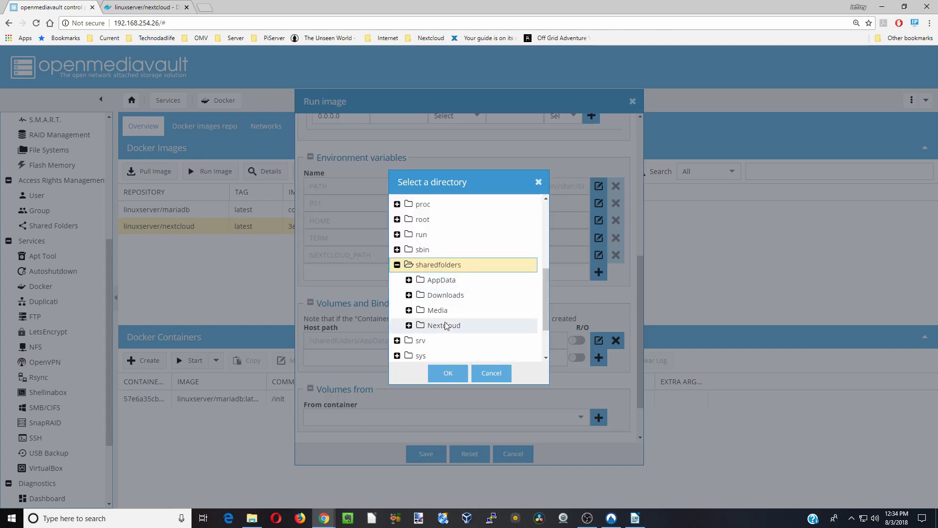
click(448, 326)
click(446, 373)
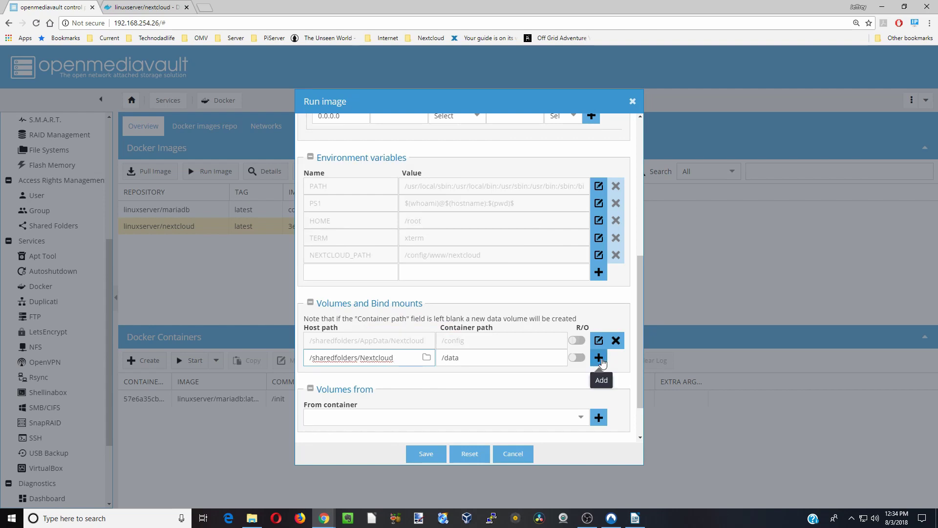
click(600, 359)
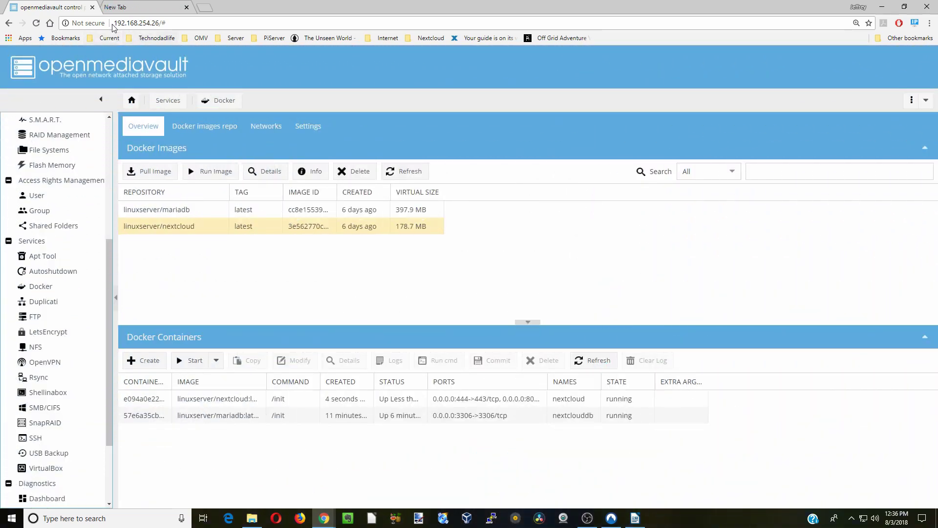
- Load the server's HTTPS address on port 444 in the new browser tab
click(141, 10)
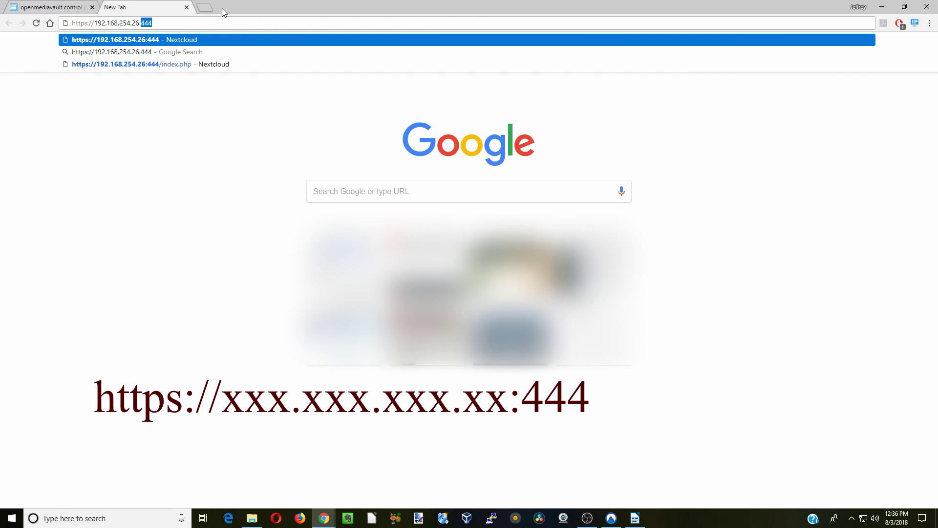
key(Return)
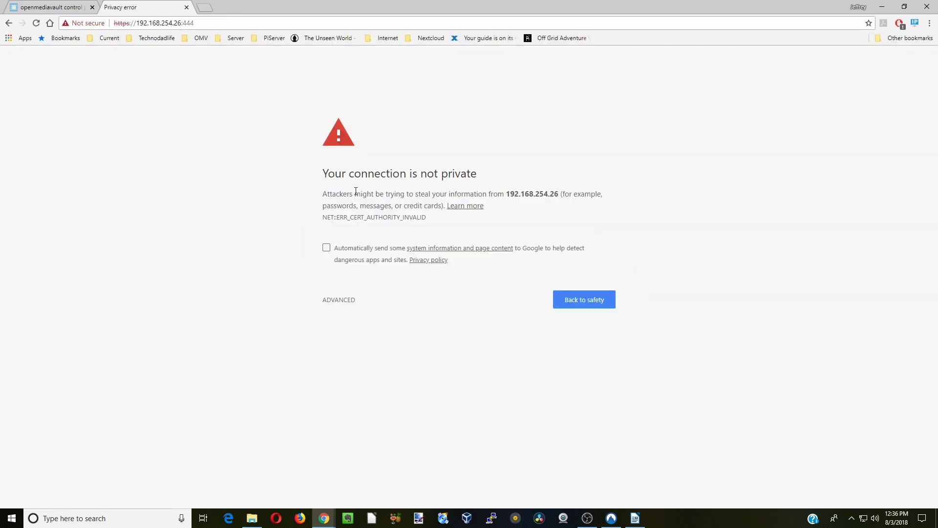
- Bypass Chrome's certificate warning via Advanced and Proceed to the server
click(342, 304)
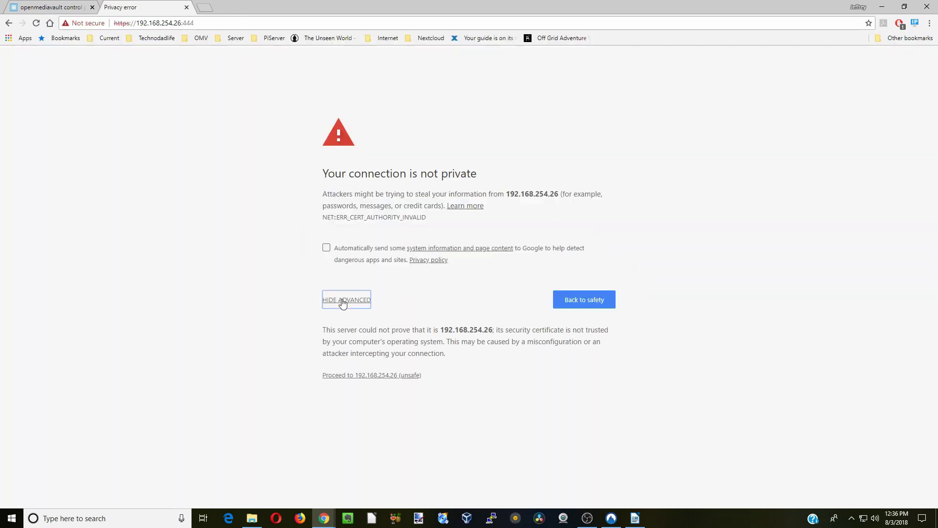
click(369, 377)
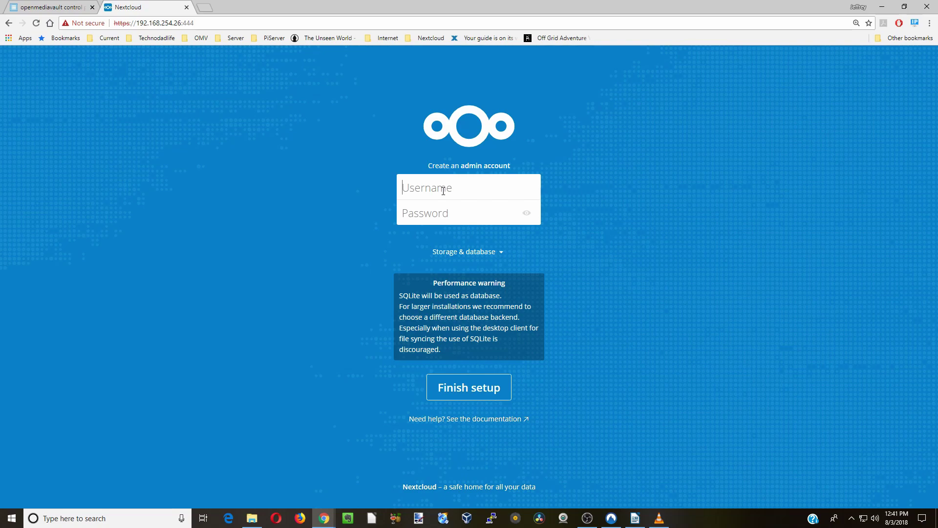
- Enter the Nextcloud admin account username and password
text(Technodadlife)
click(448, 217)
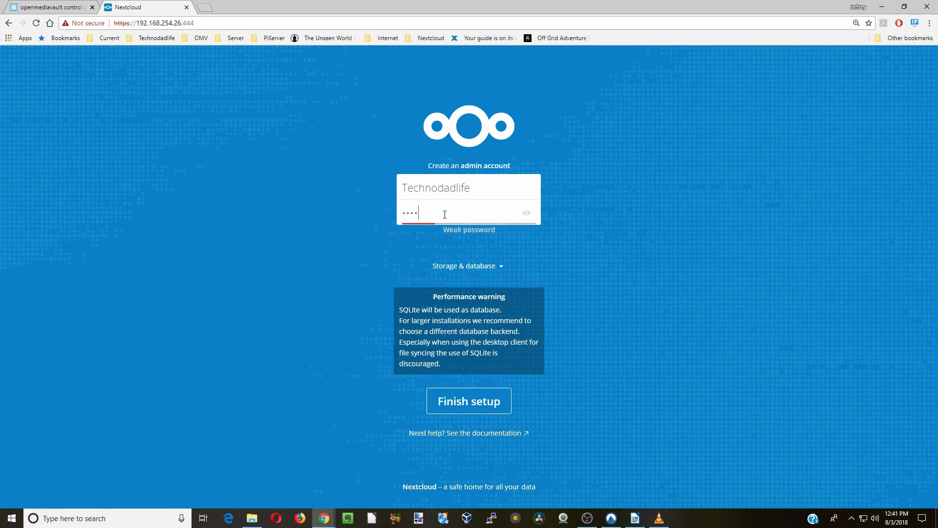
click(527, 213)
click(526, 213)
- Choose MySQL/MariaDB and enter the database user, password and database name nextcloud
click(470, 267)
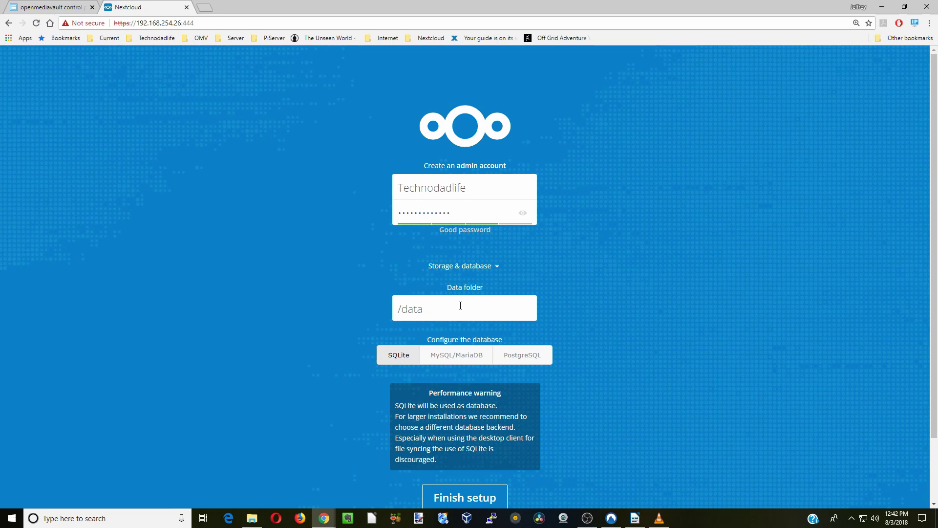
click(464, 360)
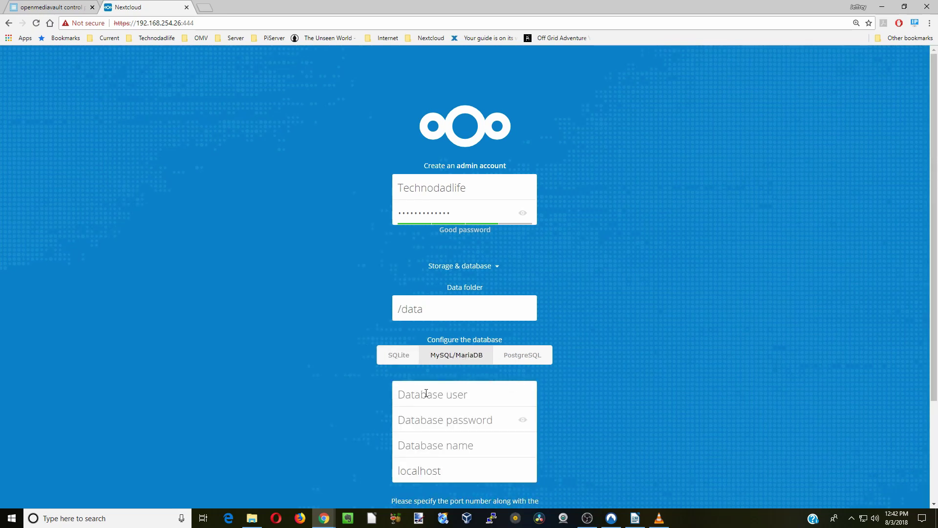
text(user1)
click(442, 422)
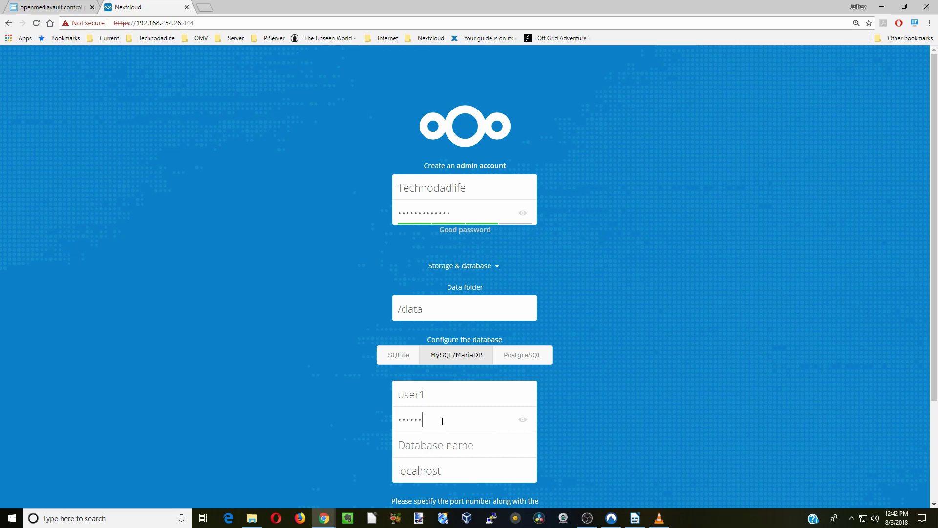
click(524, 421)
click(524, 421)
text(nextcloud)
- Set the database host to the server IP with :3306 and finish the setup
drag(182, 24, 141, 23)
click(151, 23)
drag(181, 23, 137, 23)
right_click(149, 23)
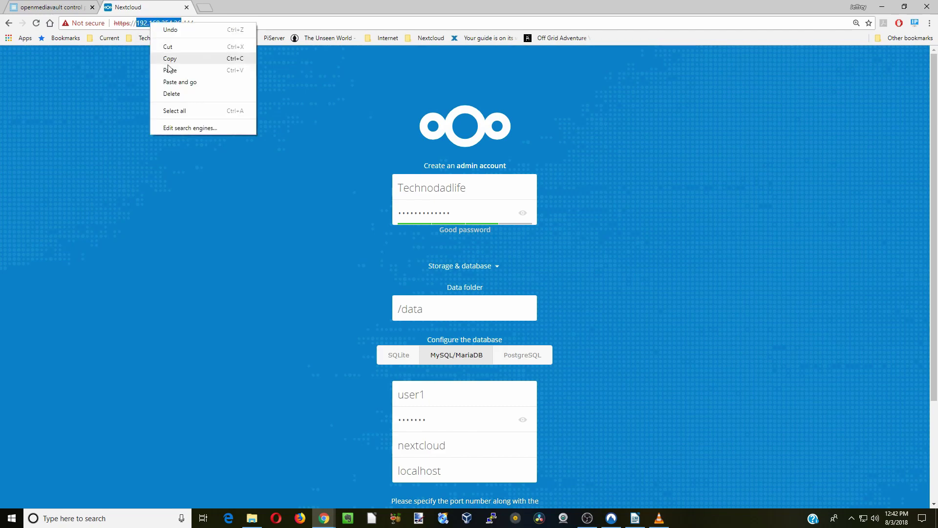
click(168, 58)
double_click(397, 471)
right_click(397, 471)
click(421, 352)
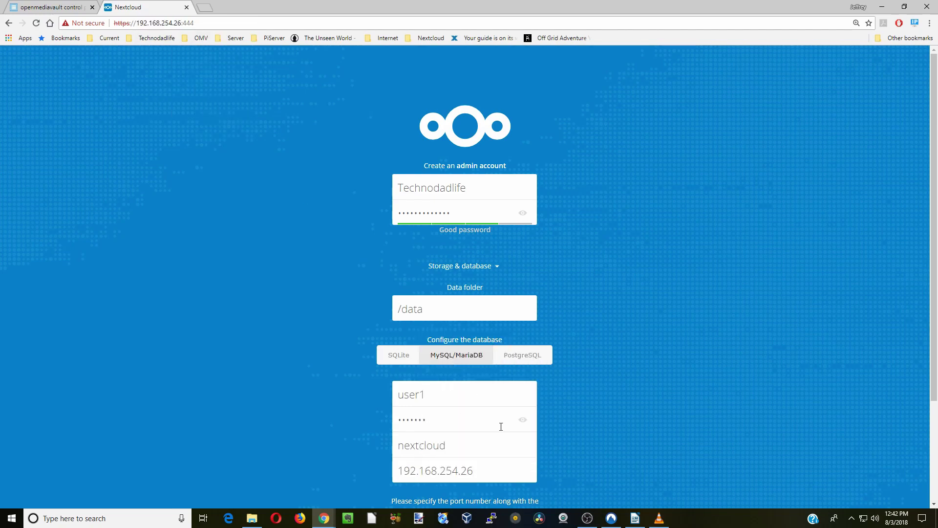
text(:3306)
scroll(607, 409, down, 2)
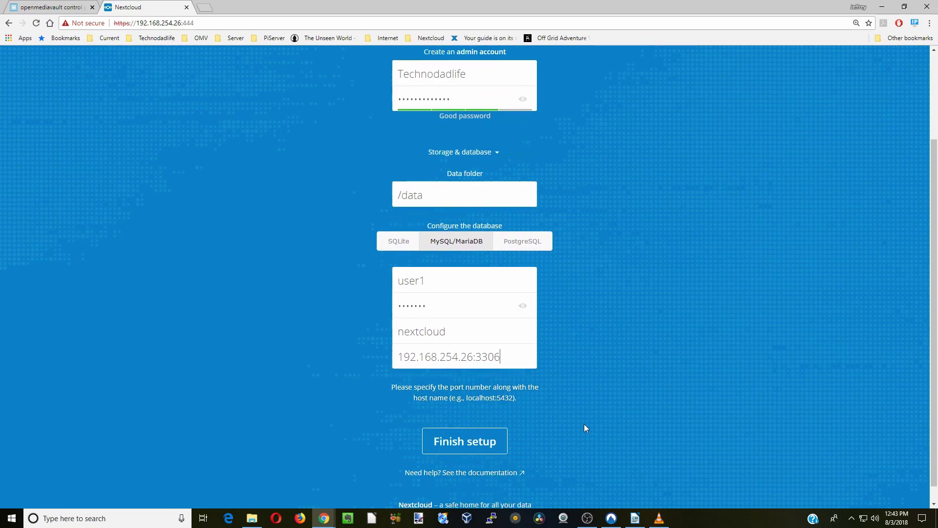
click(462, 443)
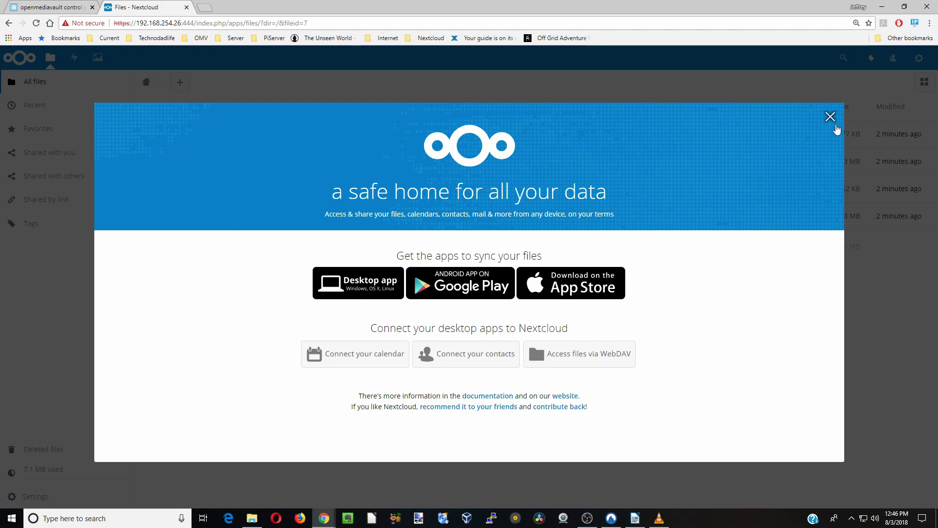
- Close the Nextcloud welcome dialog with its X button
click(831, 117)
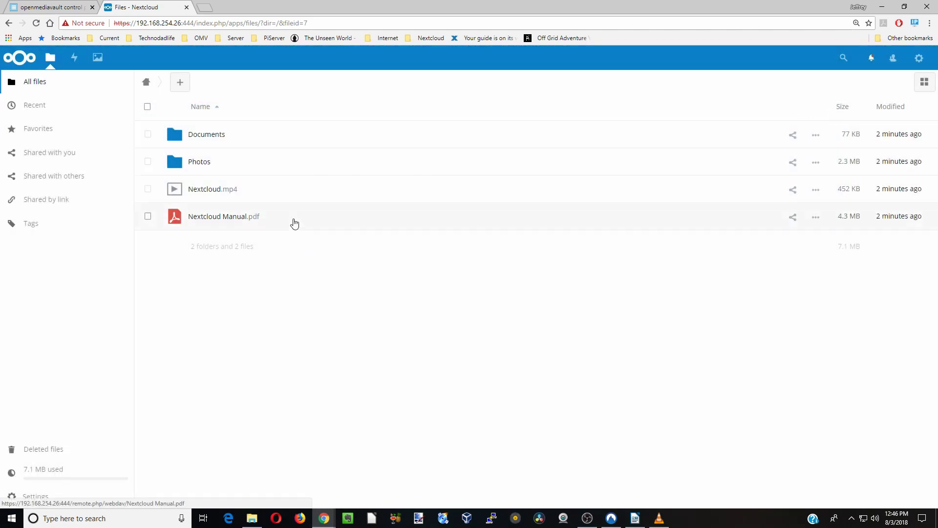
- Create a new folder named Music in Nextcloud Files
click(181, 86)
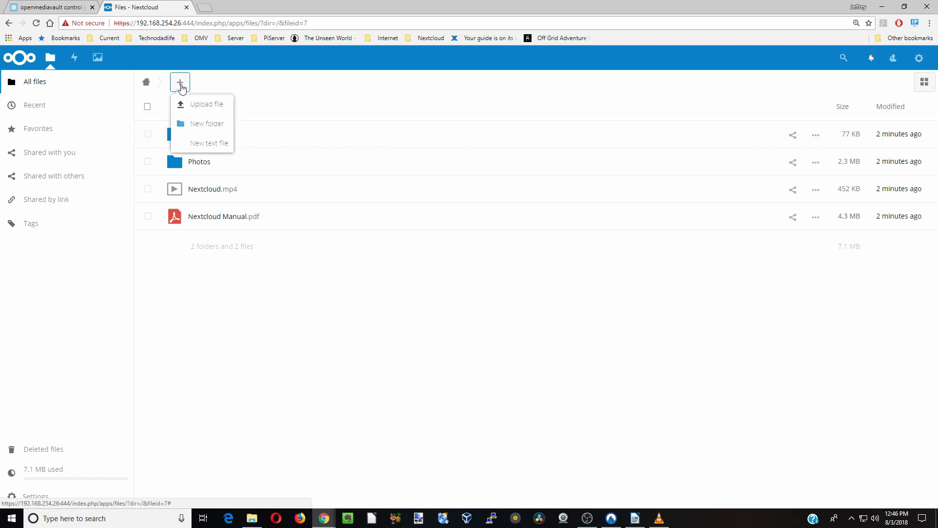
click(205, 124)
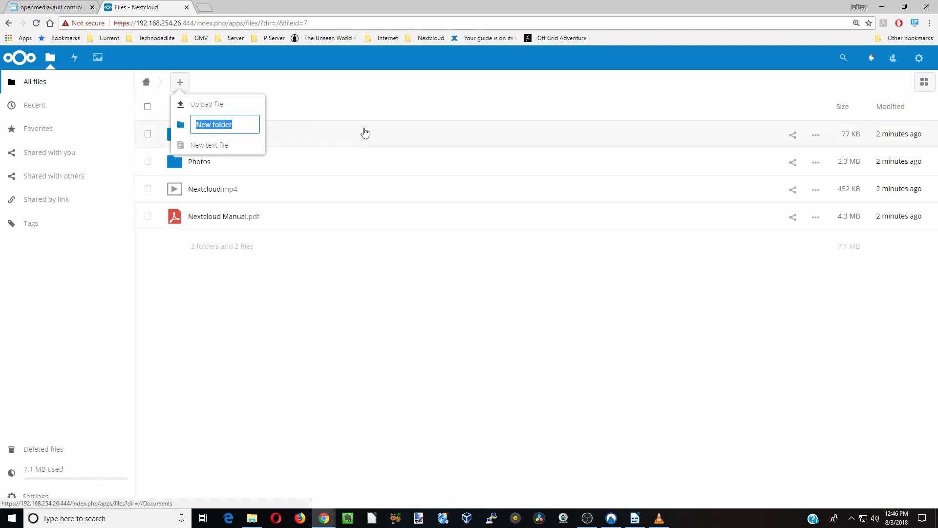
text(Documents)
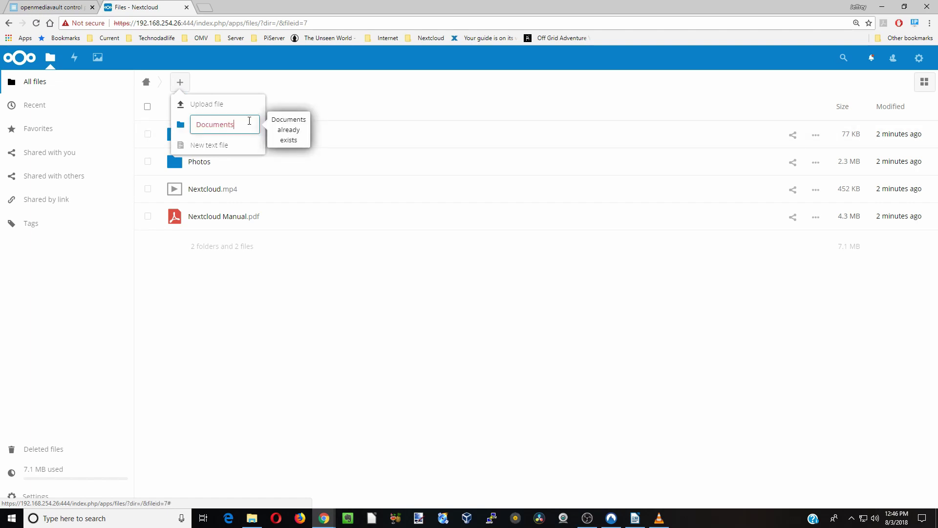
key(ctrl+a)
key(BackSpace)
text(Music)
key(Return)
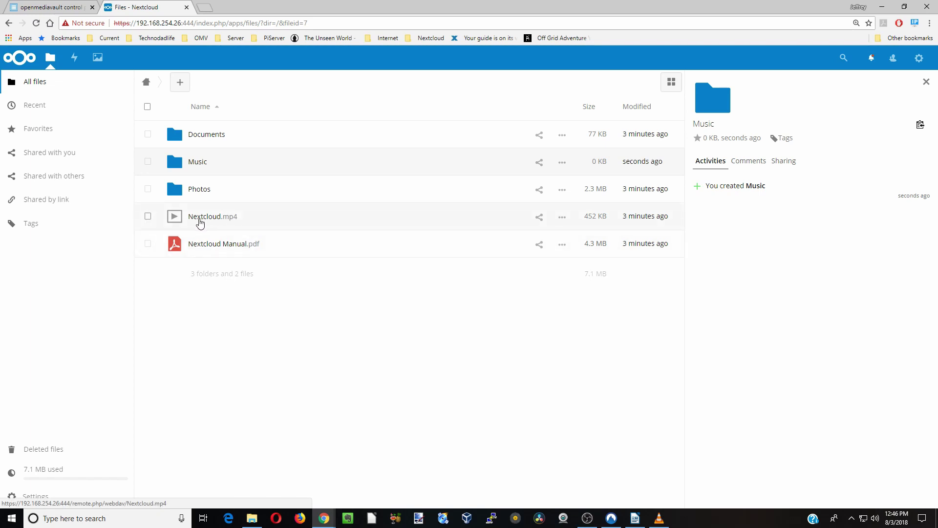
- Select Nextcloud.mp4 and choose Music as its move destination
click(148, 217)
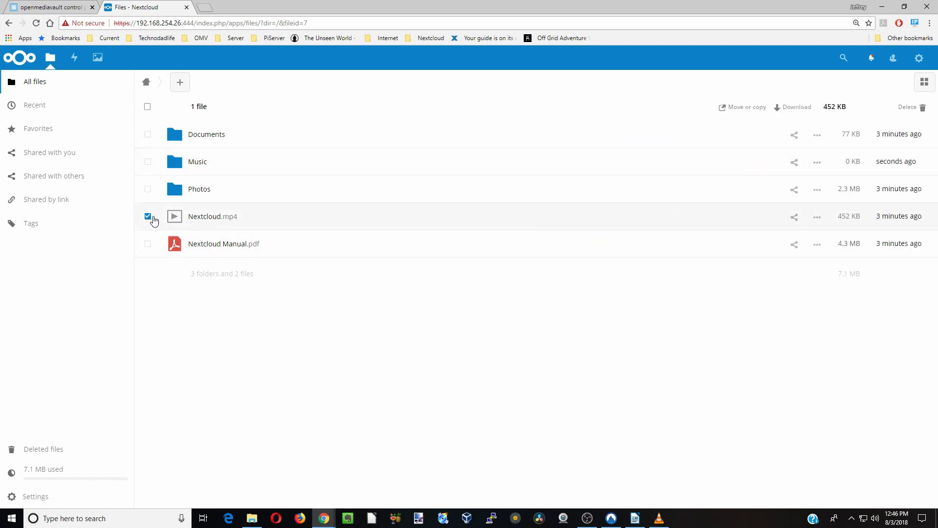
click(747, 112)
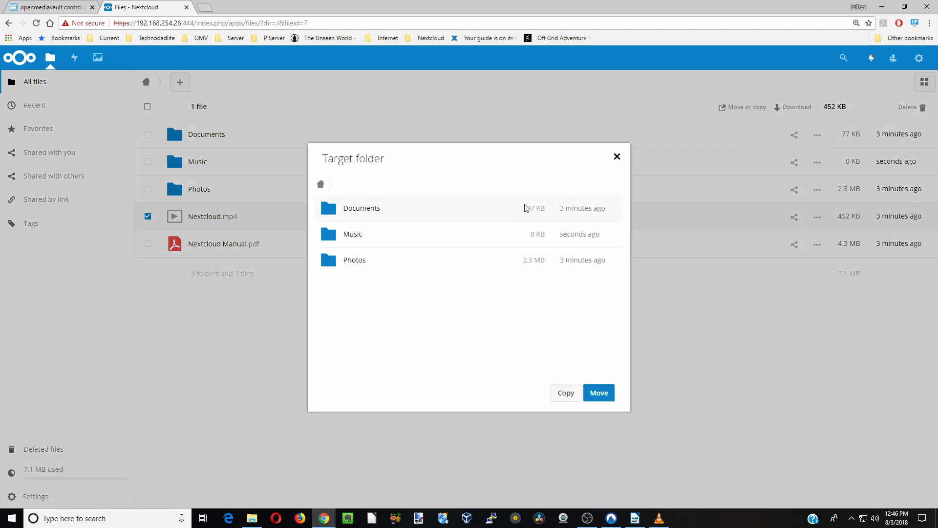
click(364, 238)
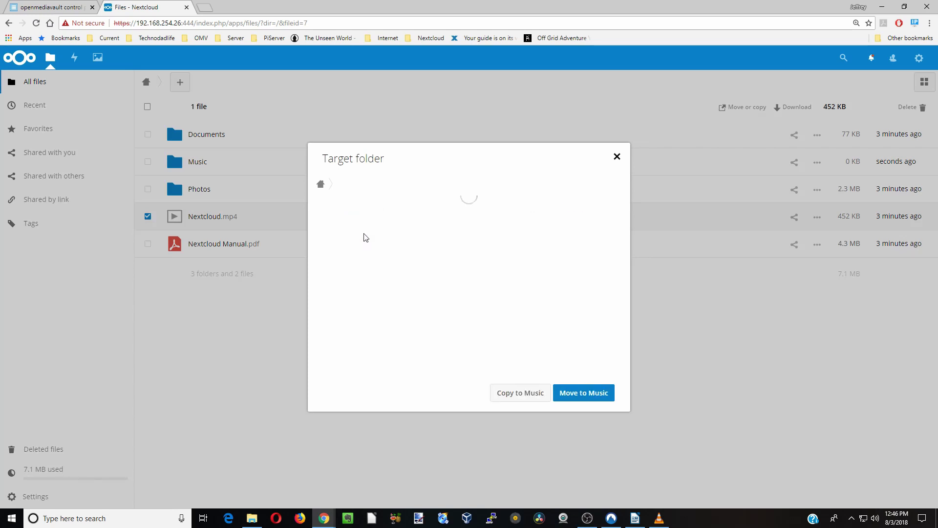
- Move Nextcloud.mp4 into the Music folder and check that it arrived there
click(587, 397)
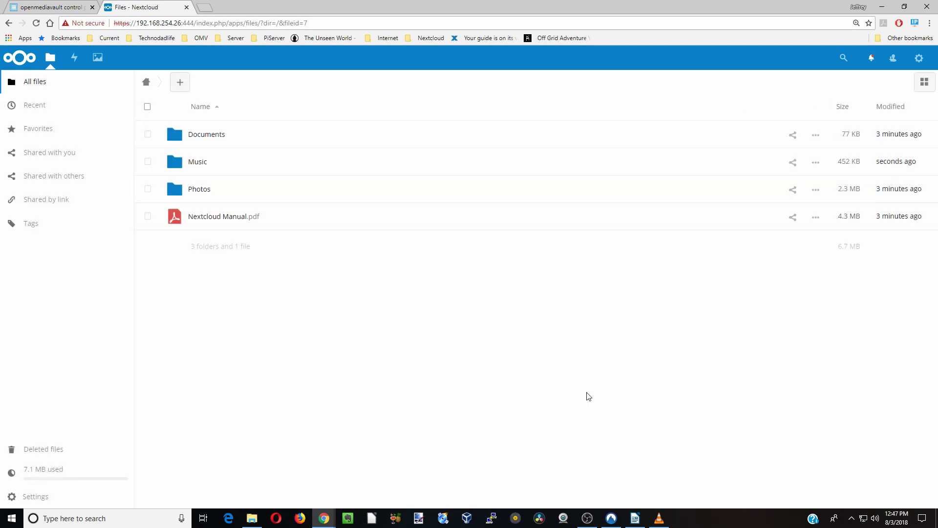
click(195, 166)
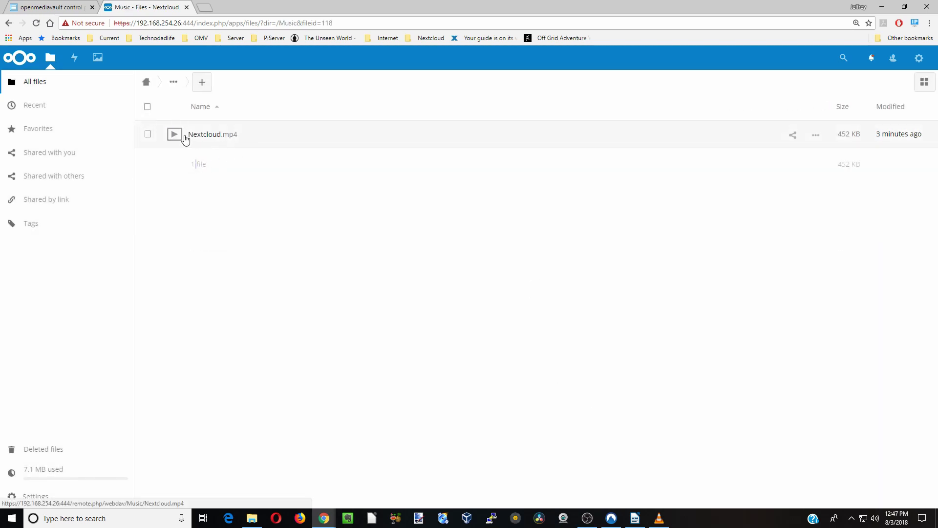
key(alt+Left)
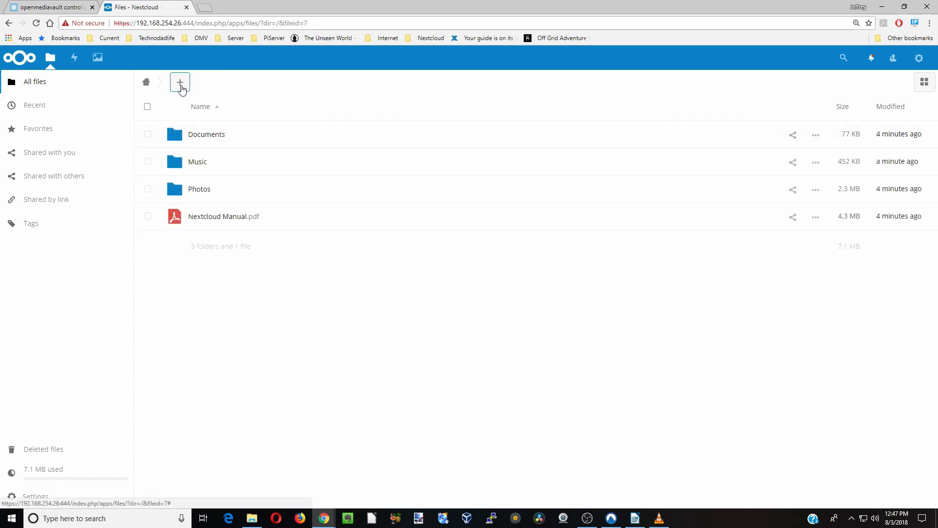
- Create a new folder named 'Movie' in the top-level files
click(181, 83)
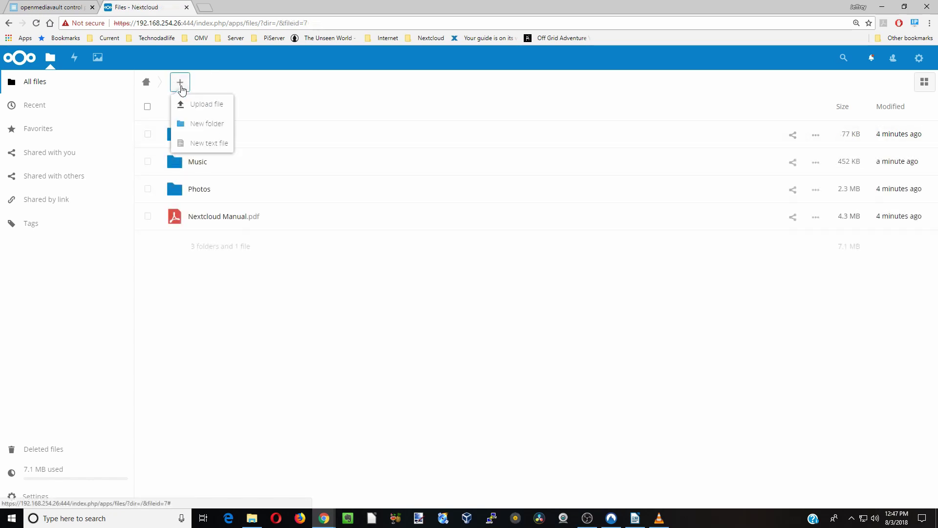
click(205, 124)
text(Movie)
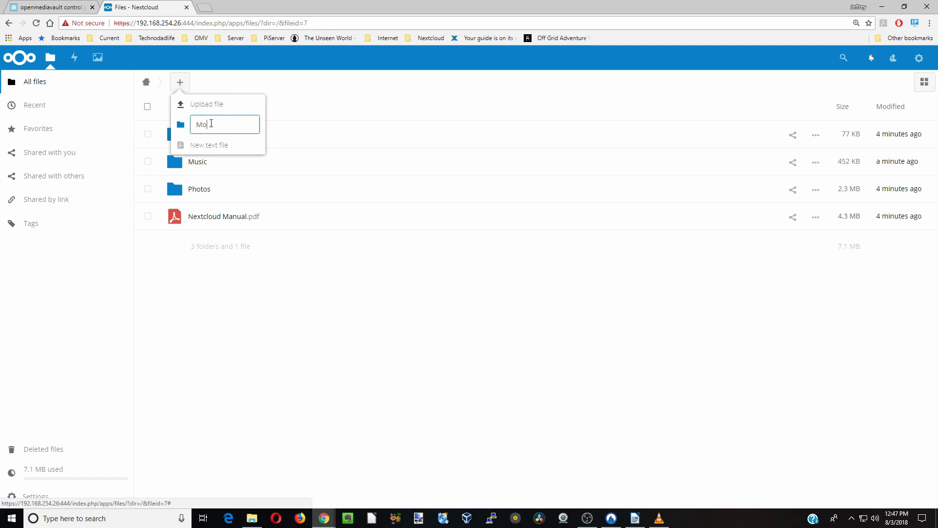
key(Return)
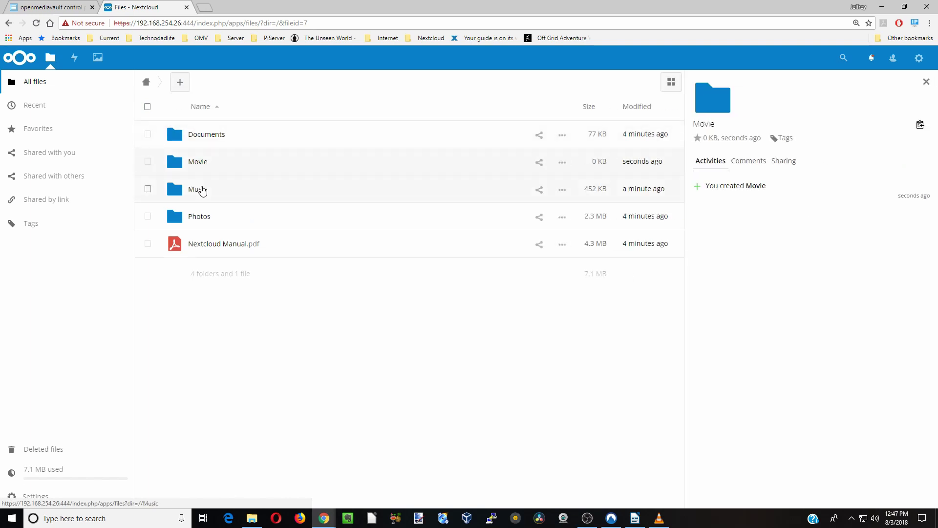
- Move Nextcloud.mp4 from Music into the Movie folder and open Movie to confirm
double_click(200, 190)
click(148, 140)
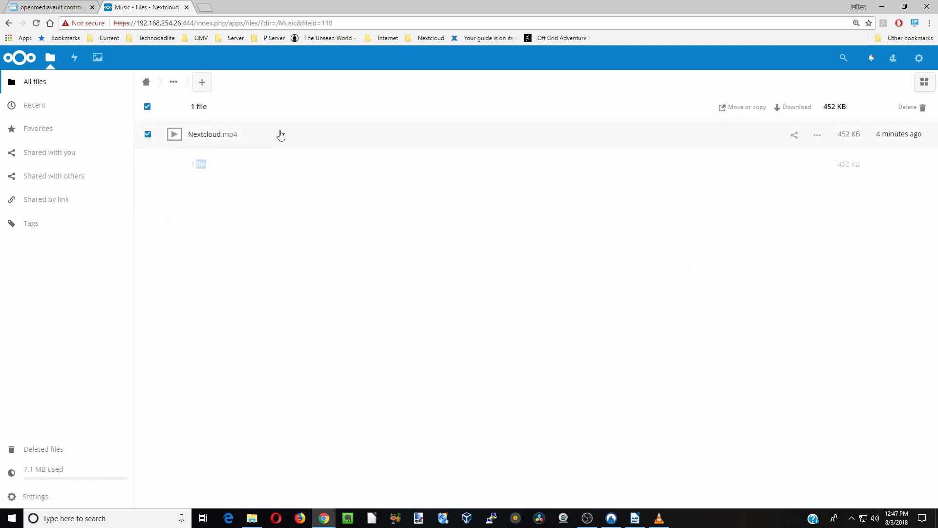
click(741, 108)
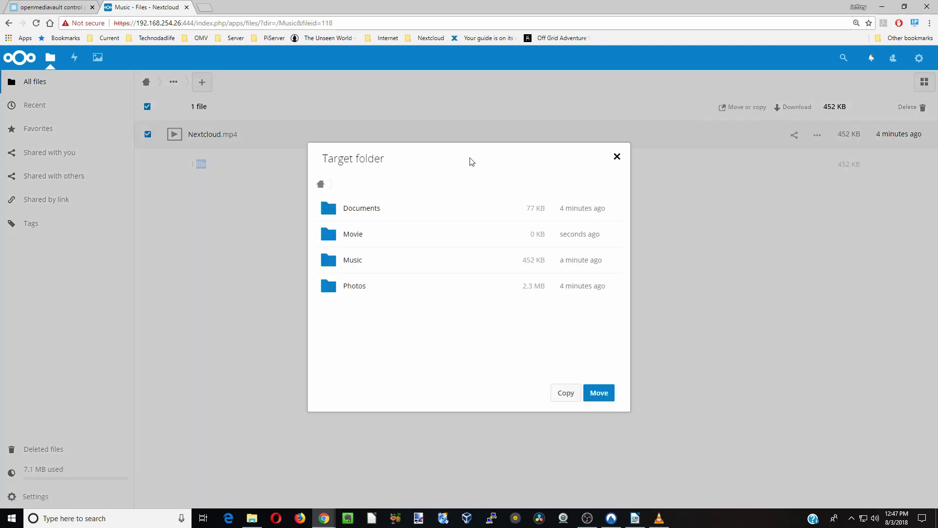
click(353, 238)
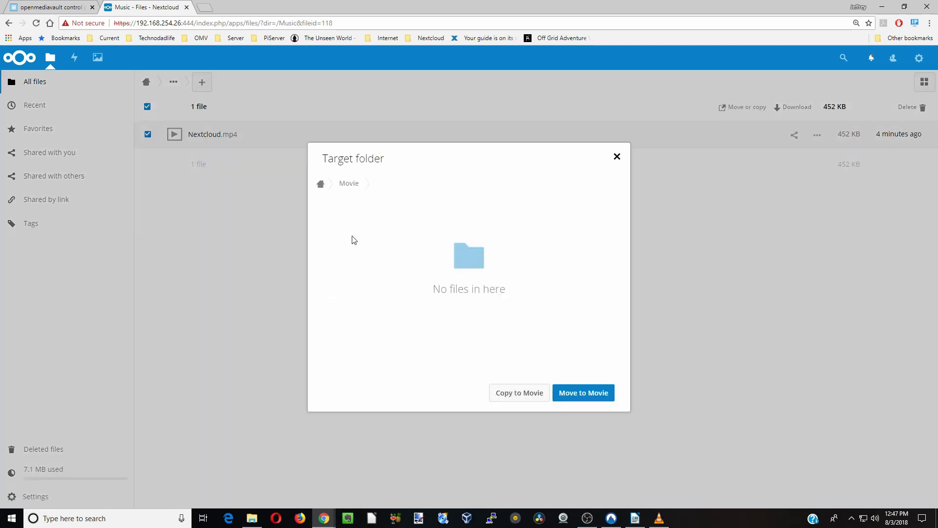
click(597, 394)
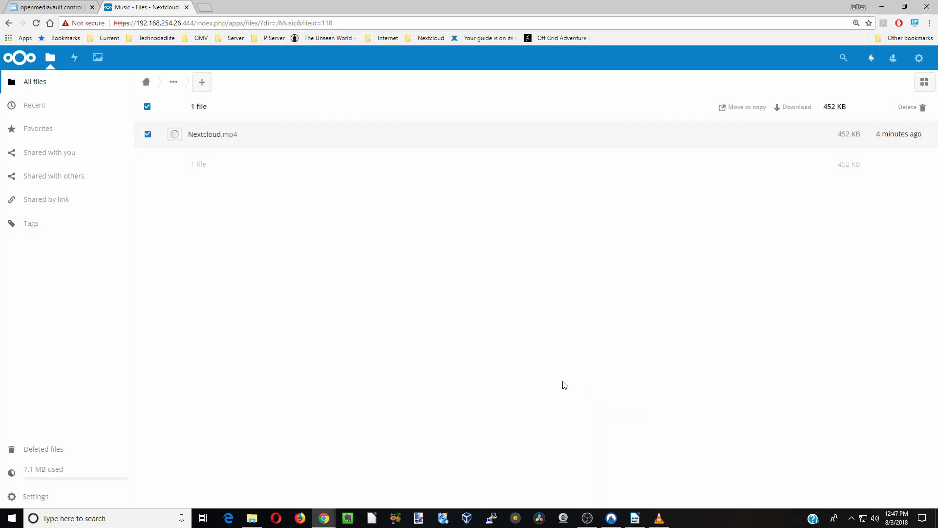
click(145, 84)
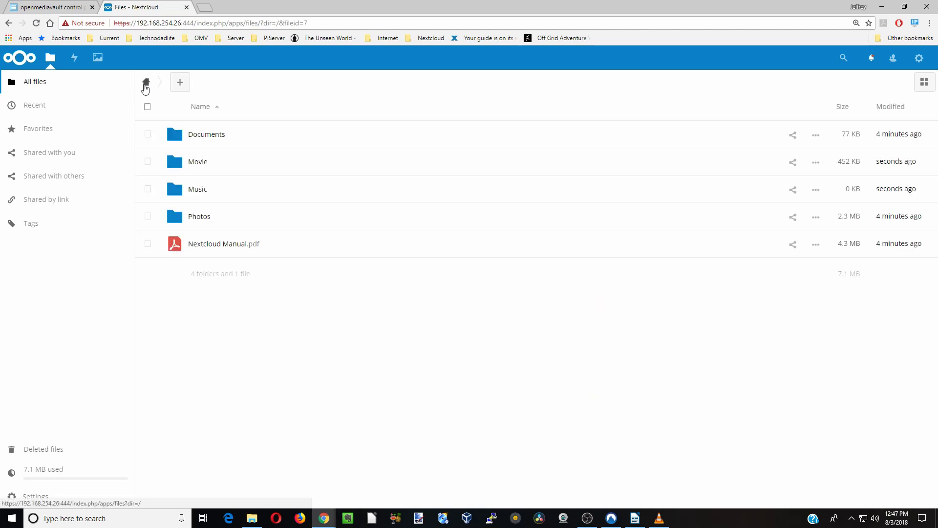
click(199, 165)
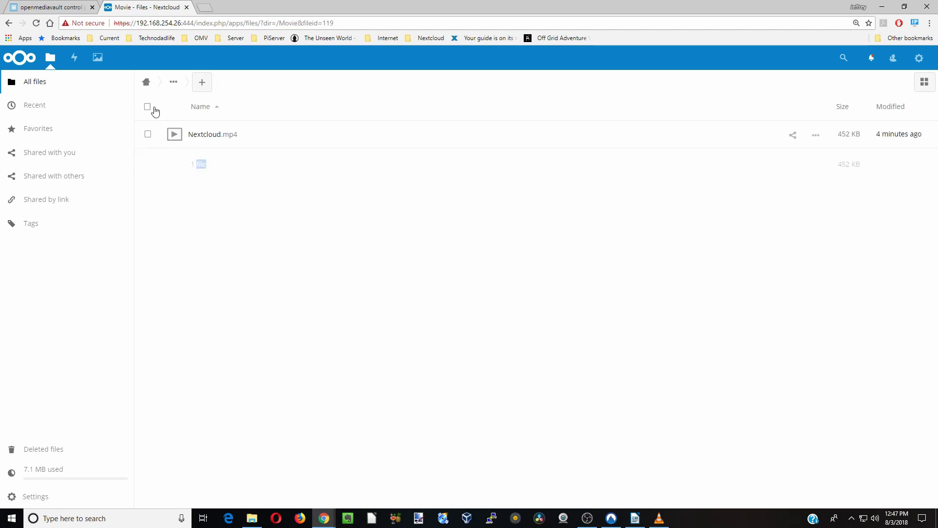
click(209, 137)
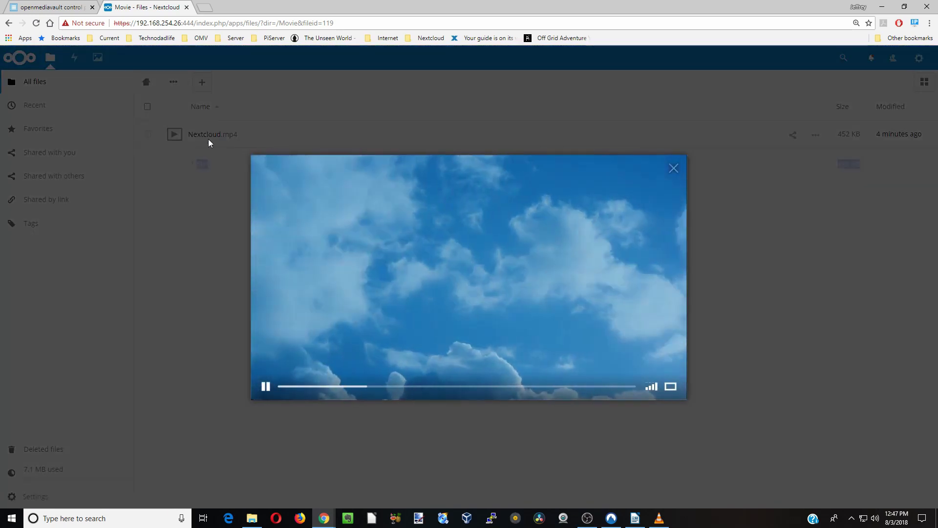
click(673, 168)
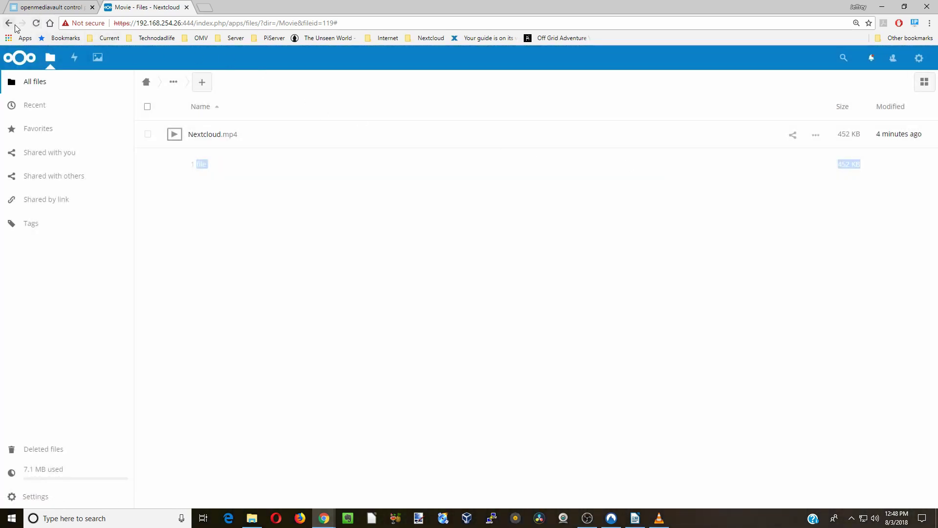
click(11, 23)
click(9, 24)
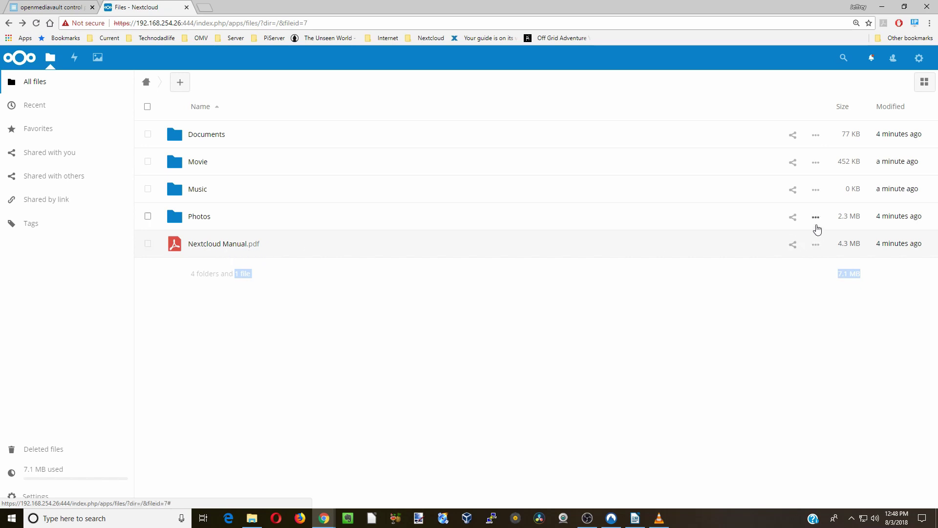
click(816, 246)
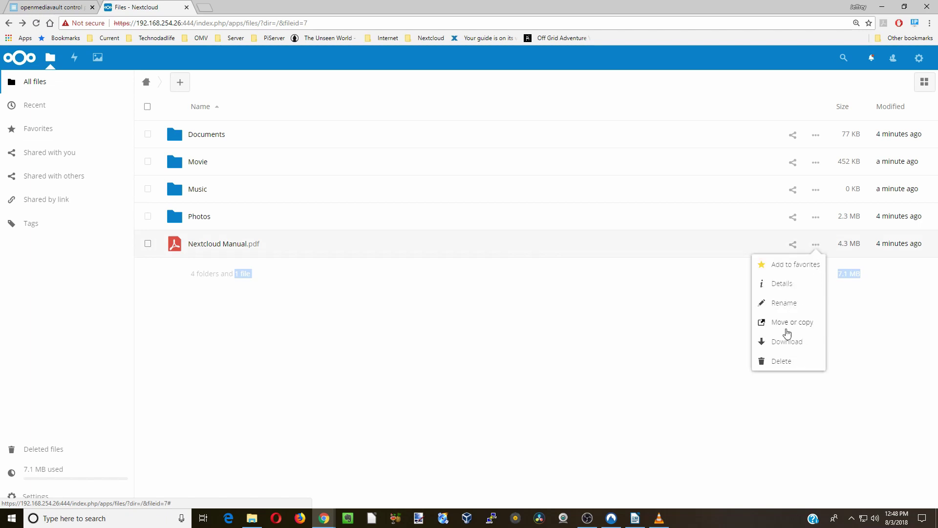
click(365, 296)
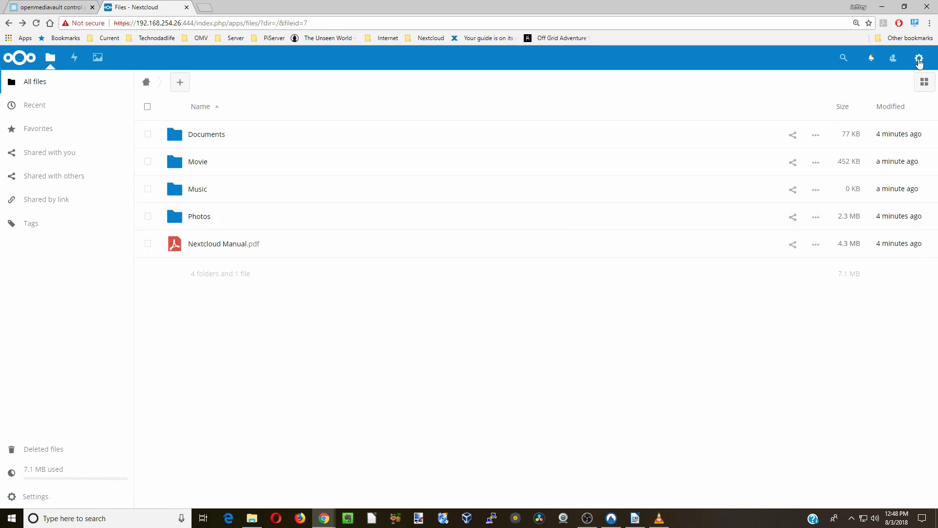
click(920, 63)
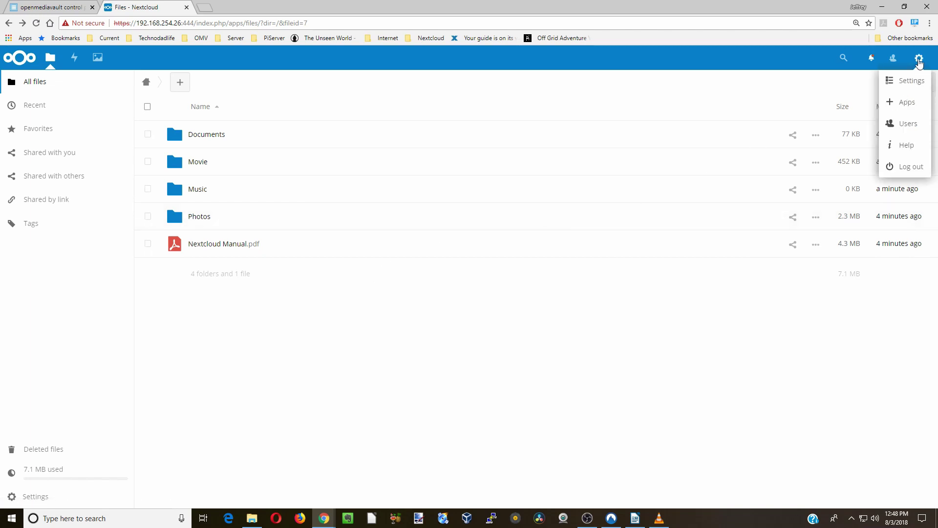
- Enable the Audio Player app under Multimedia, then show the Office & text apps
click(912, 105)
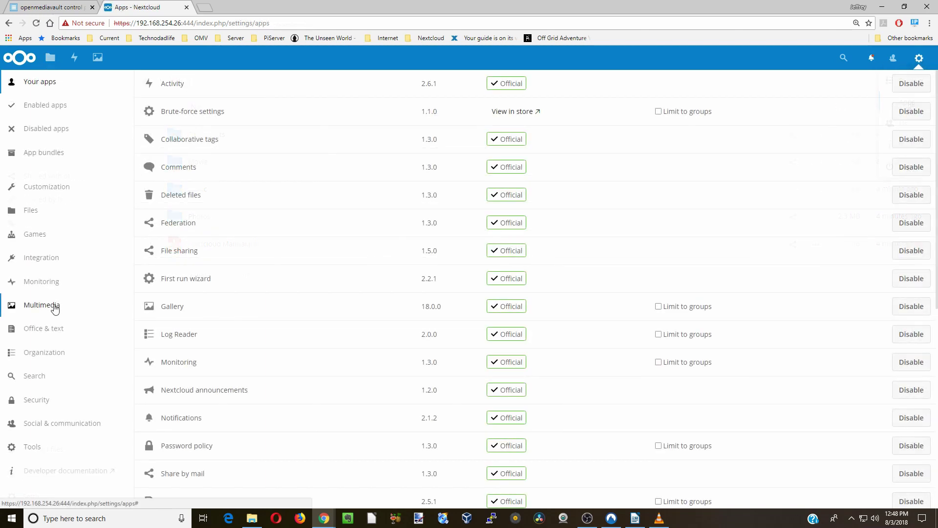
click(53, 305)
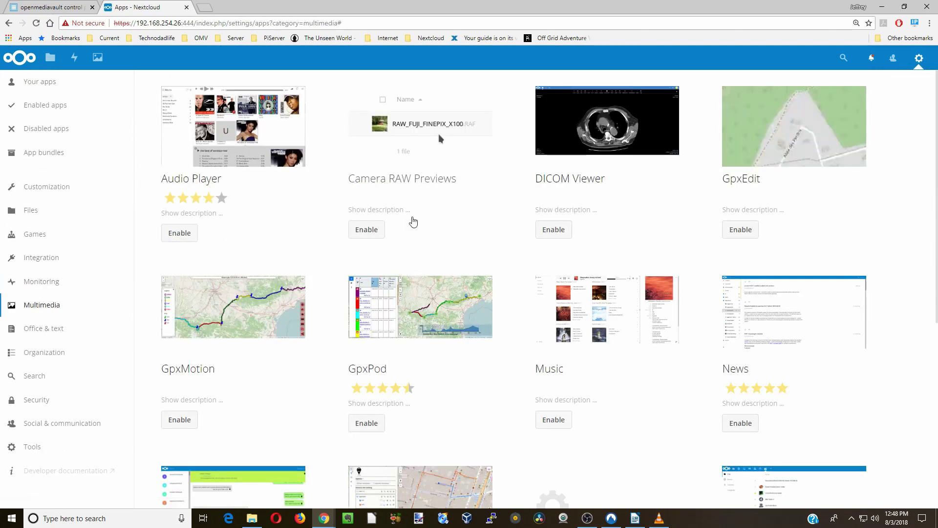
scroll(414, 220, down, 2)
scroll(415, 219, up, 2)
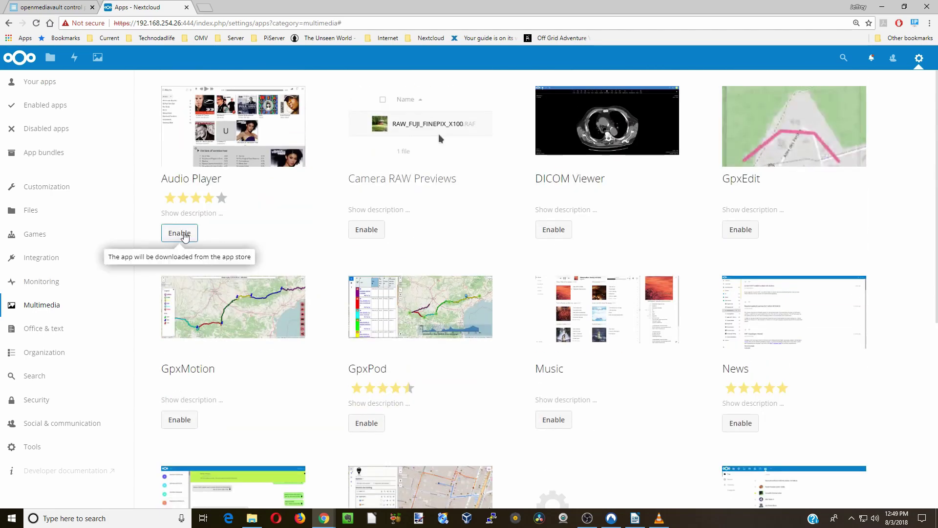
click(184, 234)
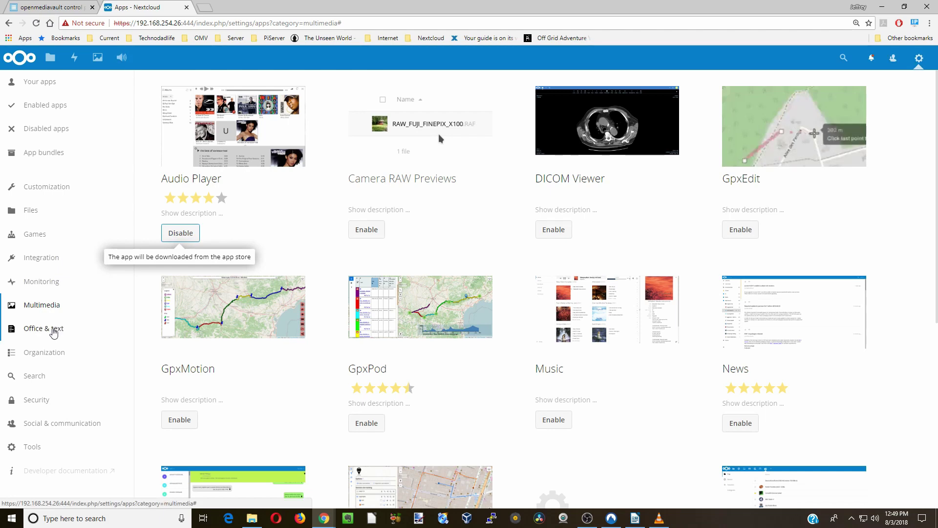
click(54, 330)
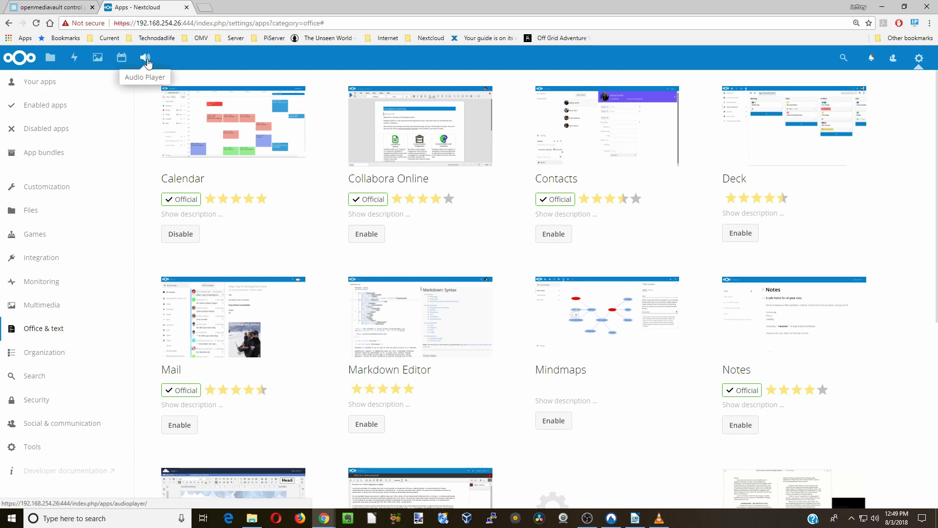
- Open the Calendar app and view it in Week, then Day view
click(122, 58)
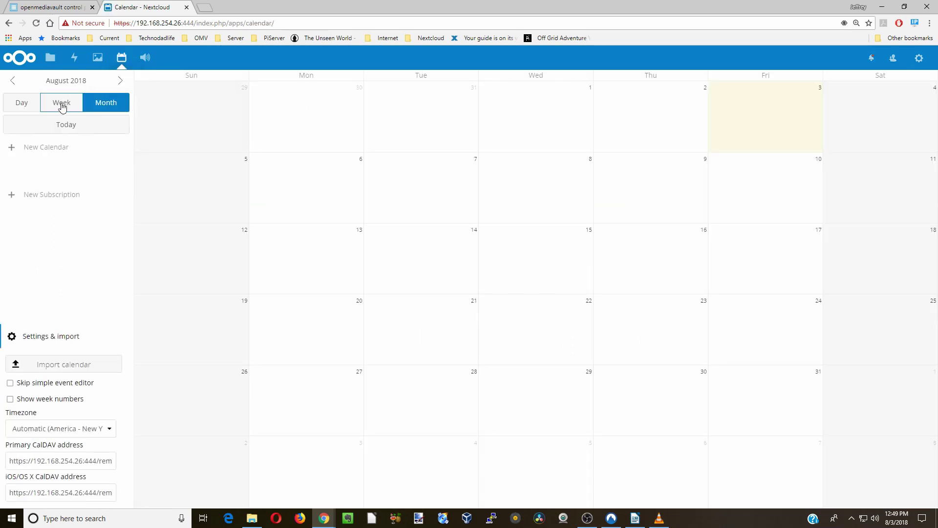
click(61, 102)
click(32, 104)
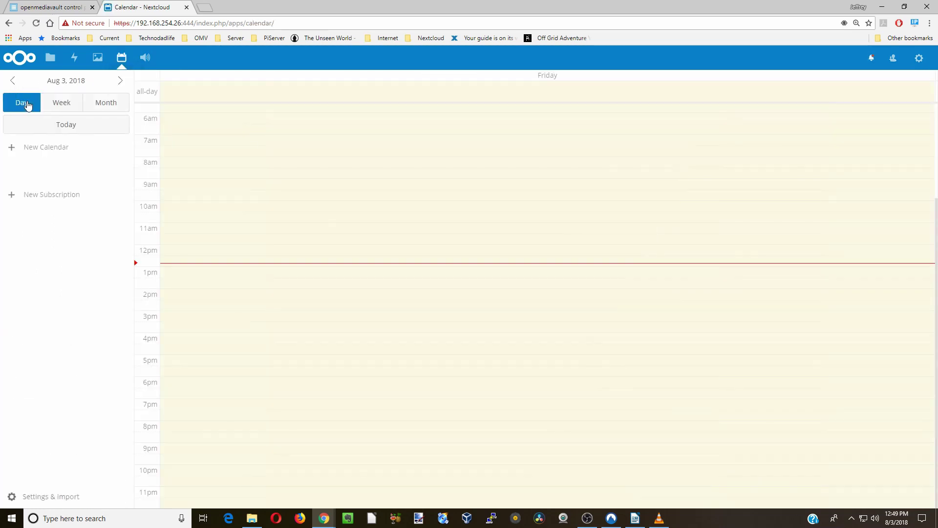
- Open the Audio Player, then view Nextcloud Manual.pdf and return to Files
click(146, 62)
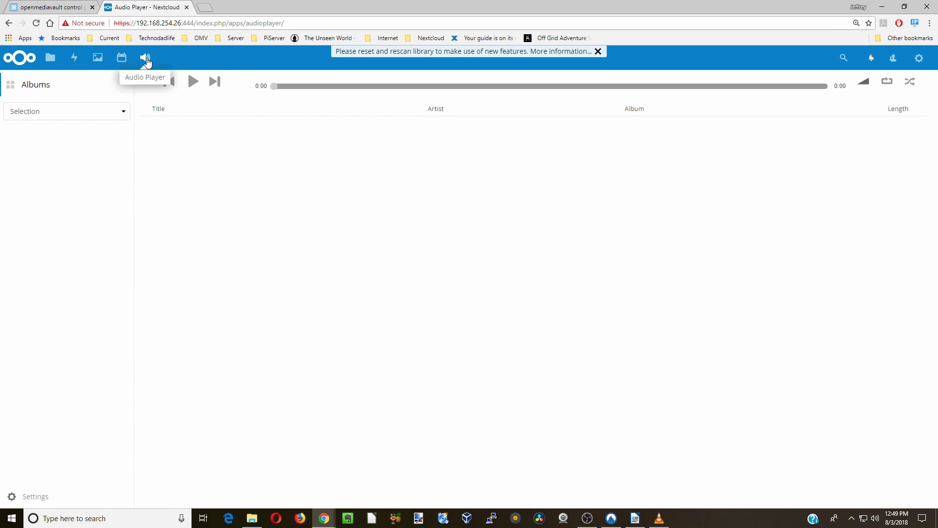
click(50, 58)
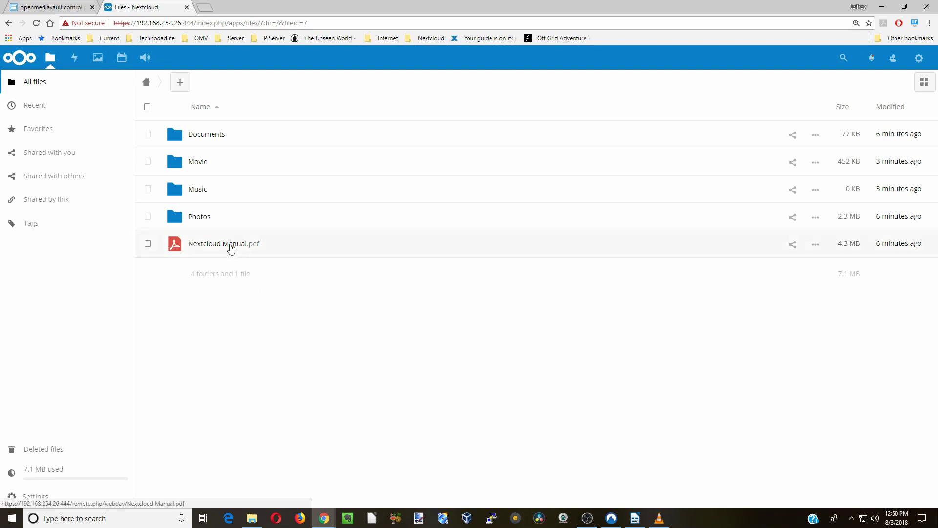
click(231, 247)
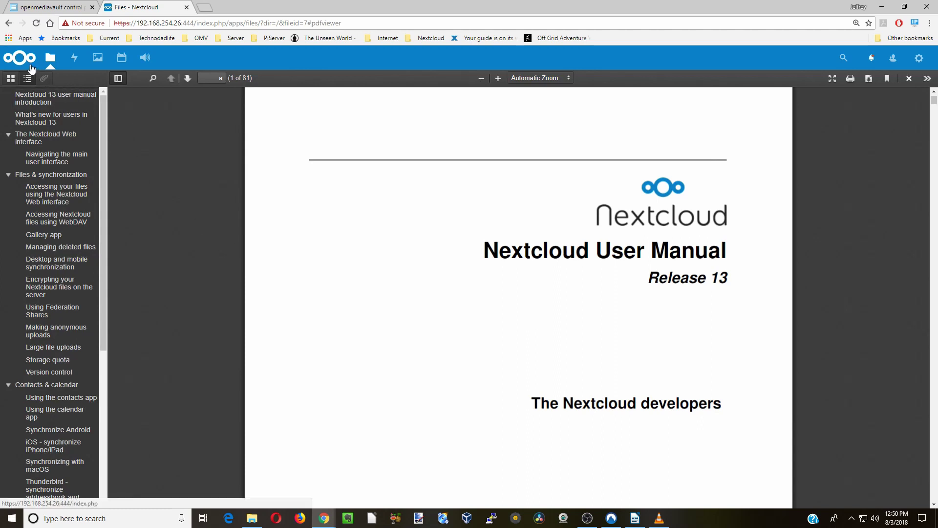
click(49, 62)
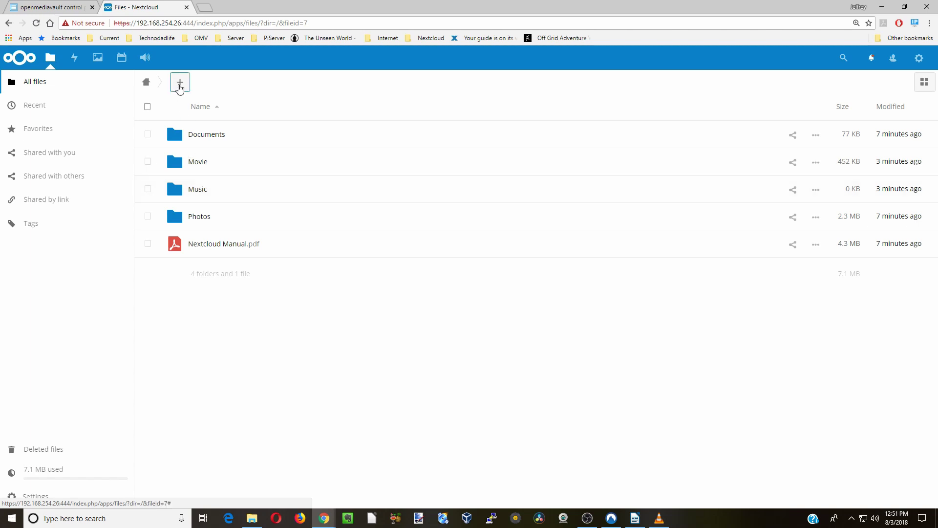
- Upload '10 - Rock And Roll Shoes.mp3' from the local Music > Johnny Cash folder and play it
click(180, 87)
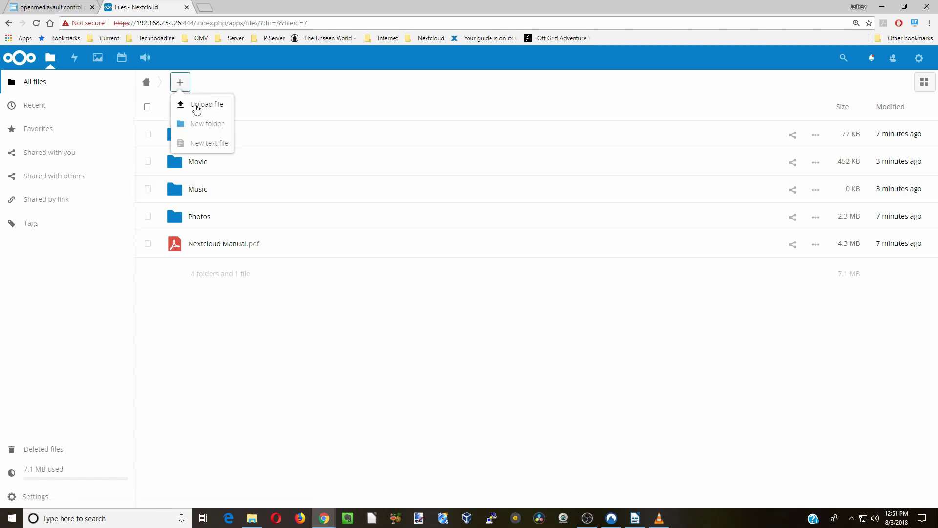
click(196, 106)
double_click(503, 115)
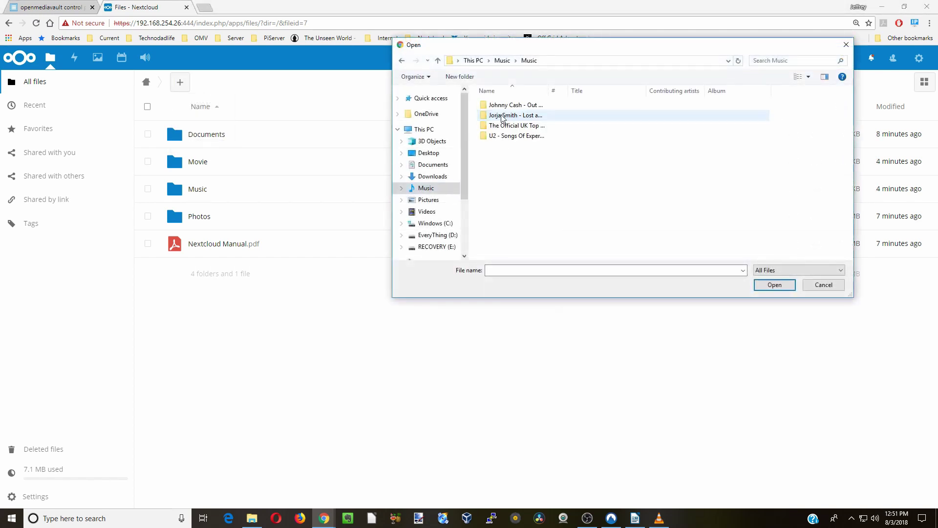
double_click(509, 106)
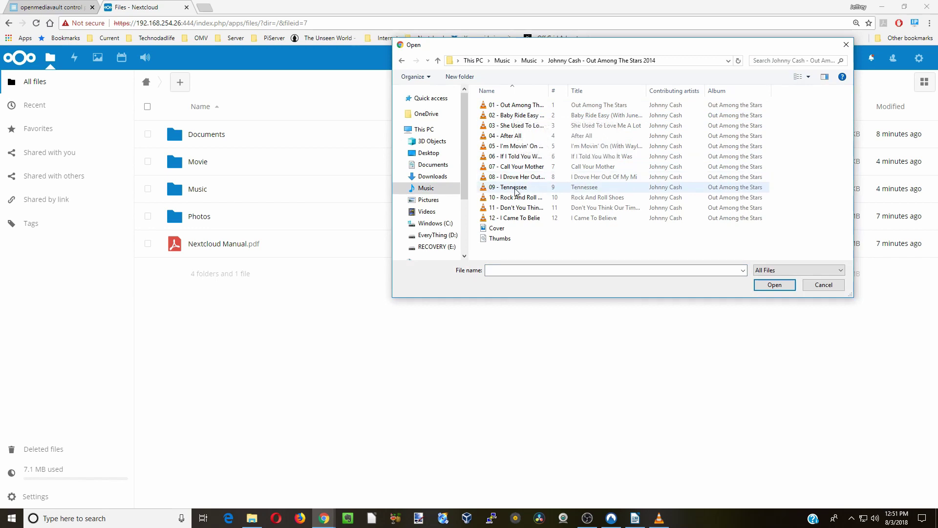
click(519, 197)
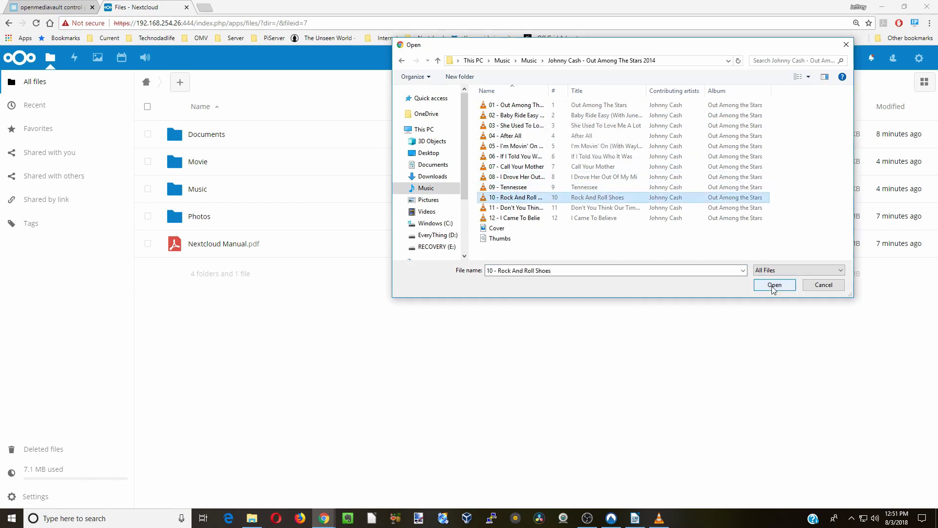
click(775, 285)
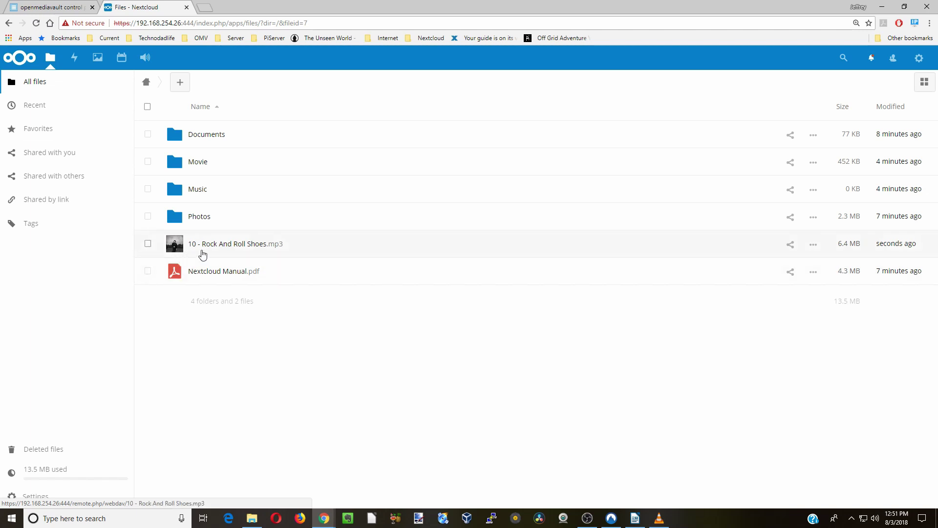
click(239, 248)
- Move the uploaded mp3 into the Music folder
click(148, 244)
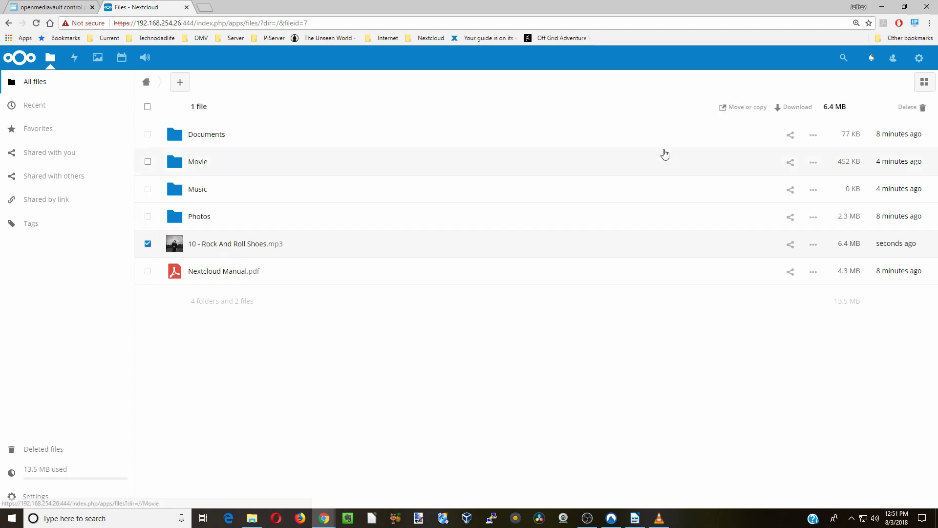
click(739, 107)
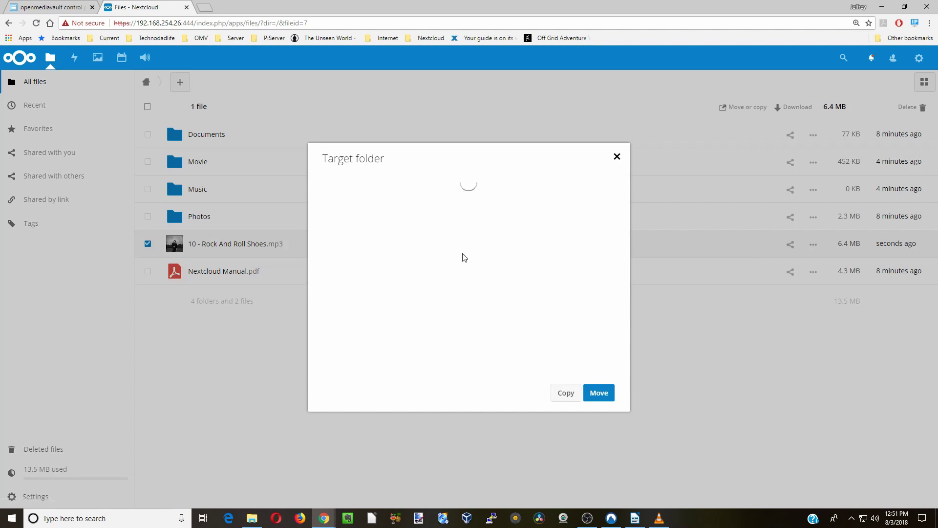
click(410, 258)
click(584, 392)
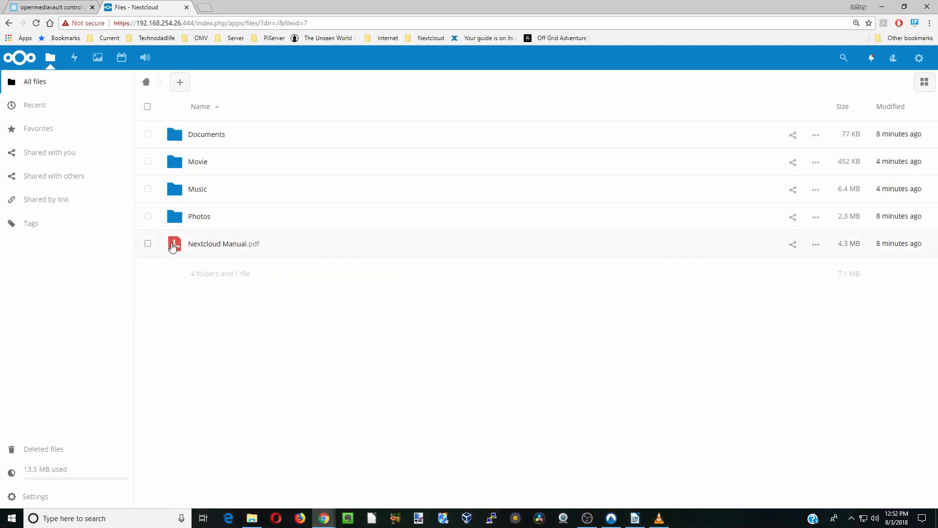
- Move Nextcloud Manual.pdf into the Documents folder
click(147, 243)
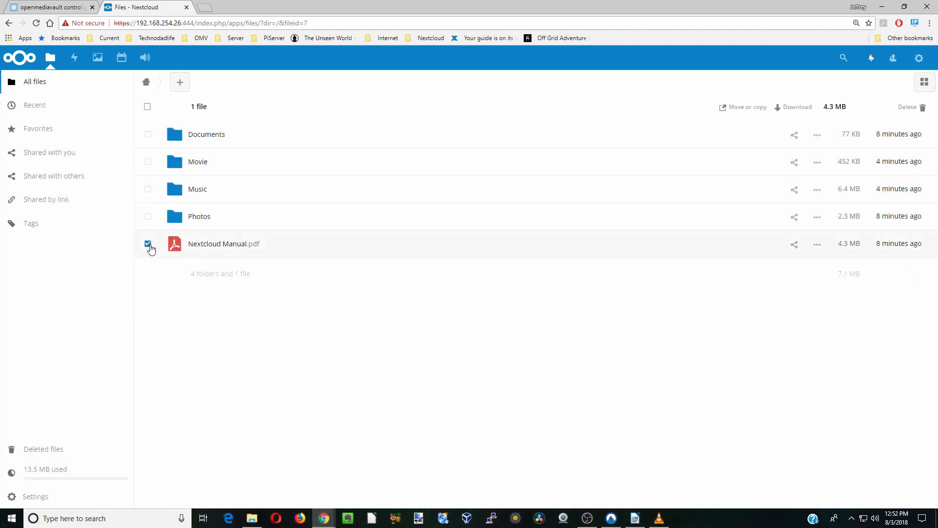
click(737, 108)
click(359, 208)
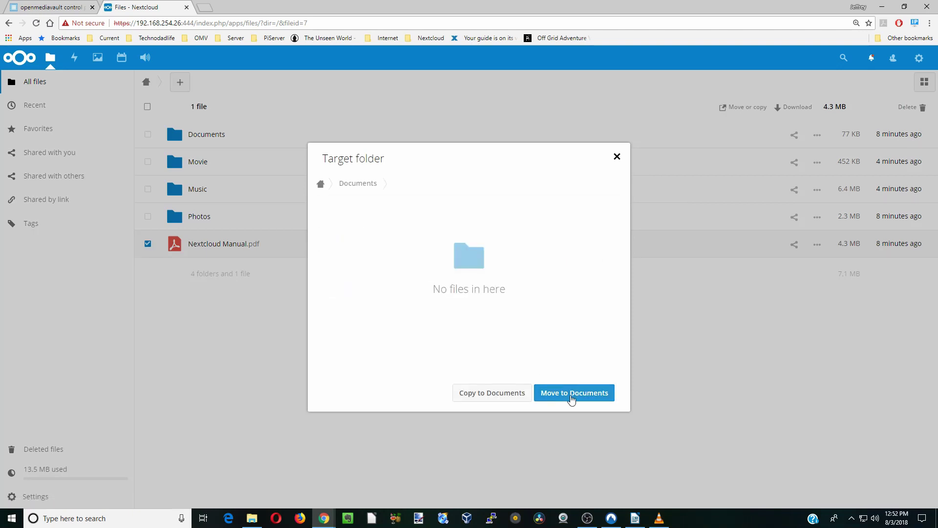
click(572, 394)
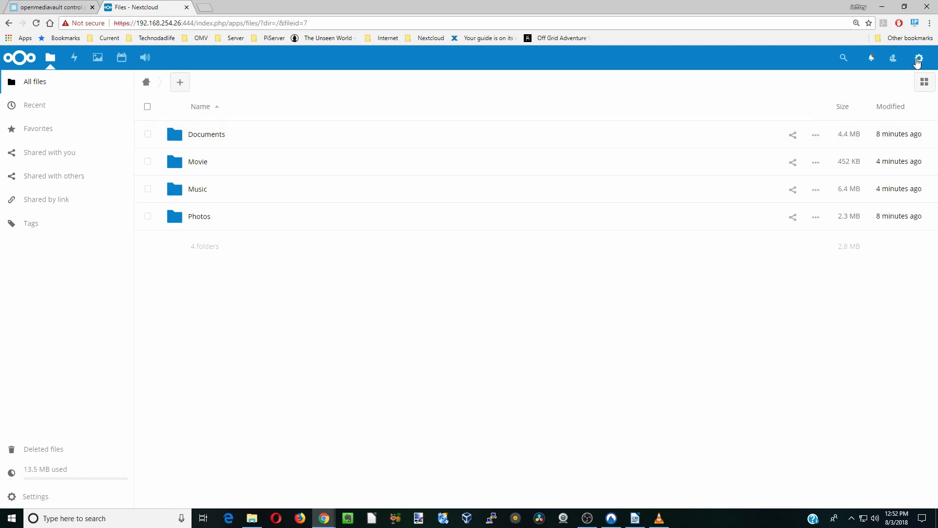
- Create a public share link for Documents, try File drop and upload/editing, then remove it
click(794, 136)
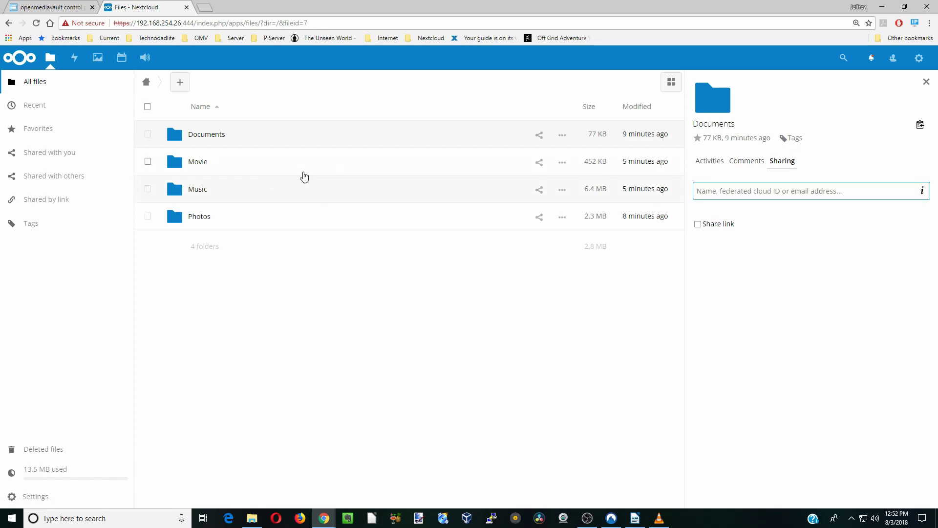
click(701, 227)
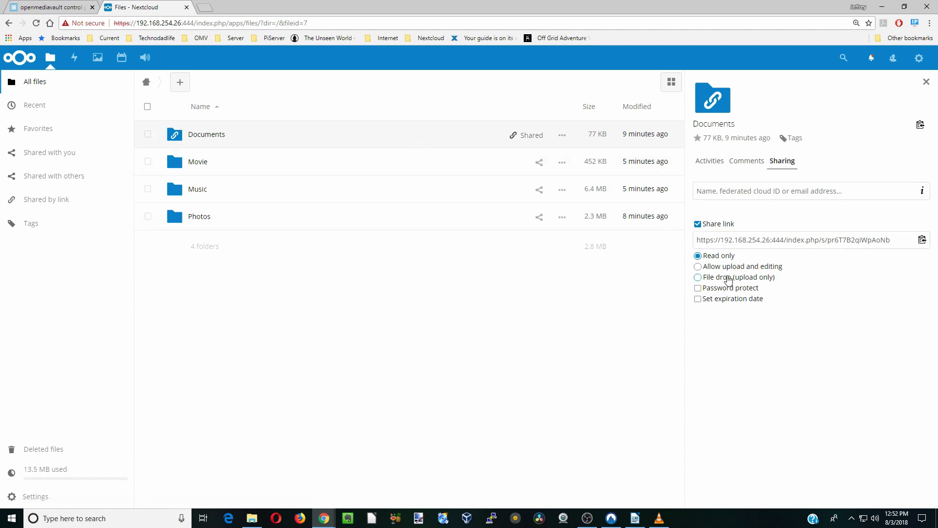
click(698, 278)
click(697, 267)
click(697, 225)
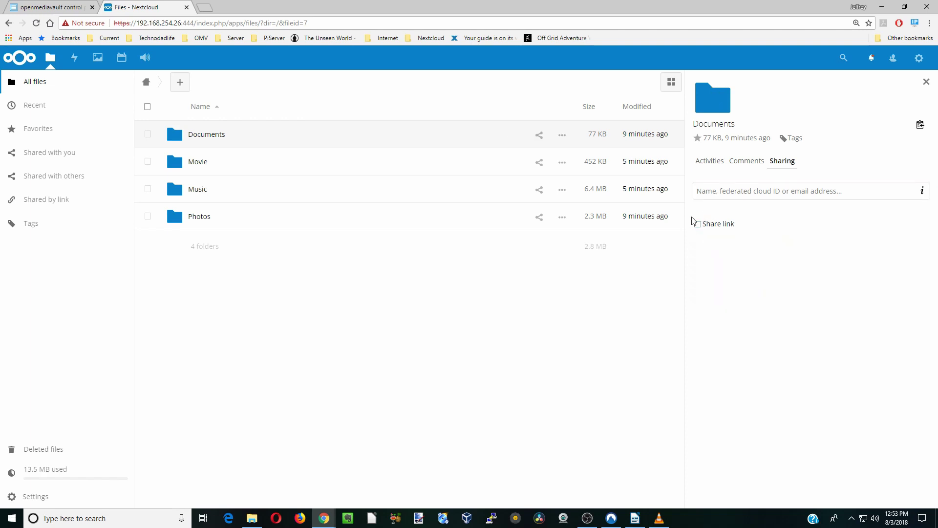